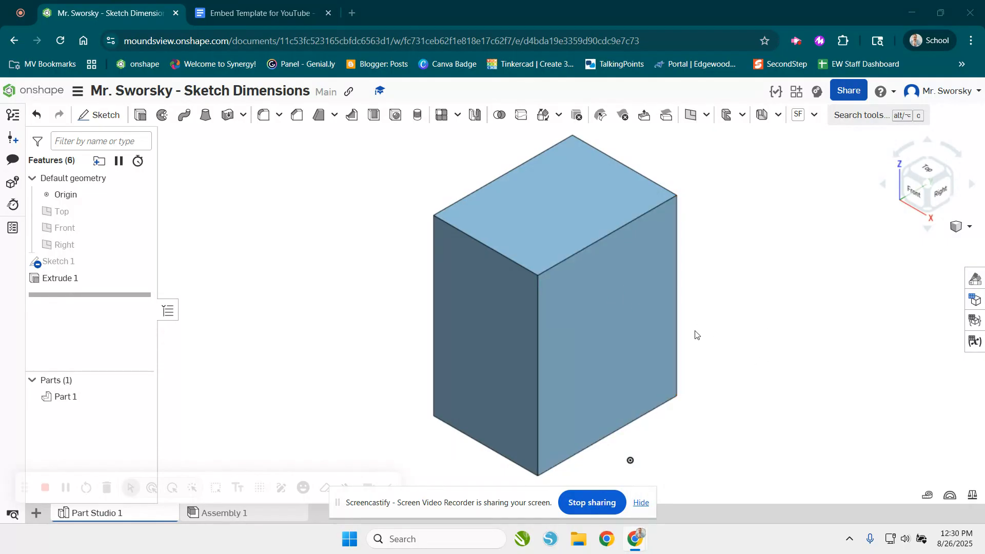
# Step: Open the base sketch to review its dimensions, and check the block extrusion's depth
pyautogui.click(47, 263)
pyautogui.doubleClick(47, 263)
pyautogui.moveTo(444, 347)
pyautogui.mouseDown(button='right')
pyautogui.moveTo(395, 363)
pyautogui.moveTo(405, 384)
pyautogui.mouseUp(button='right')
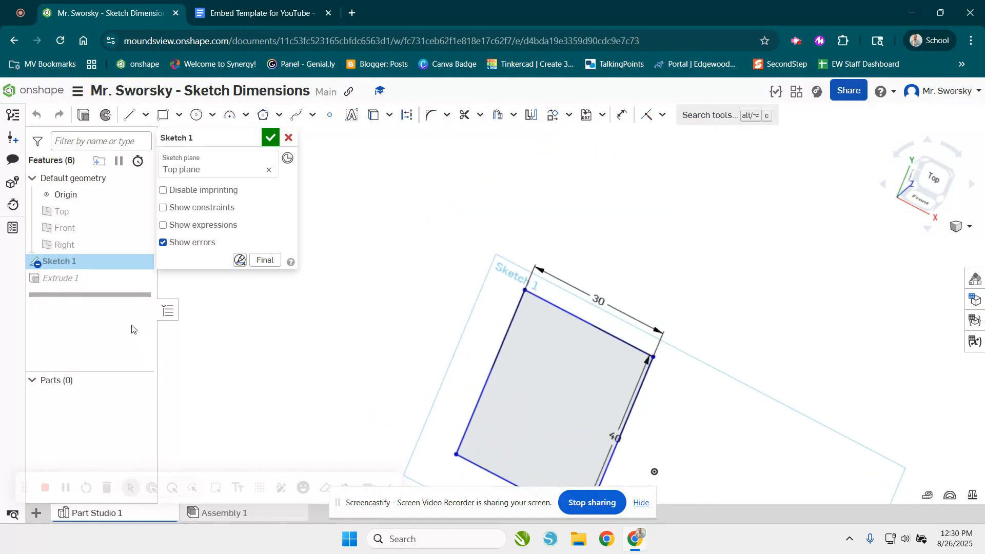
pyautogui.doubleClick(100, 279)
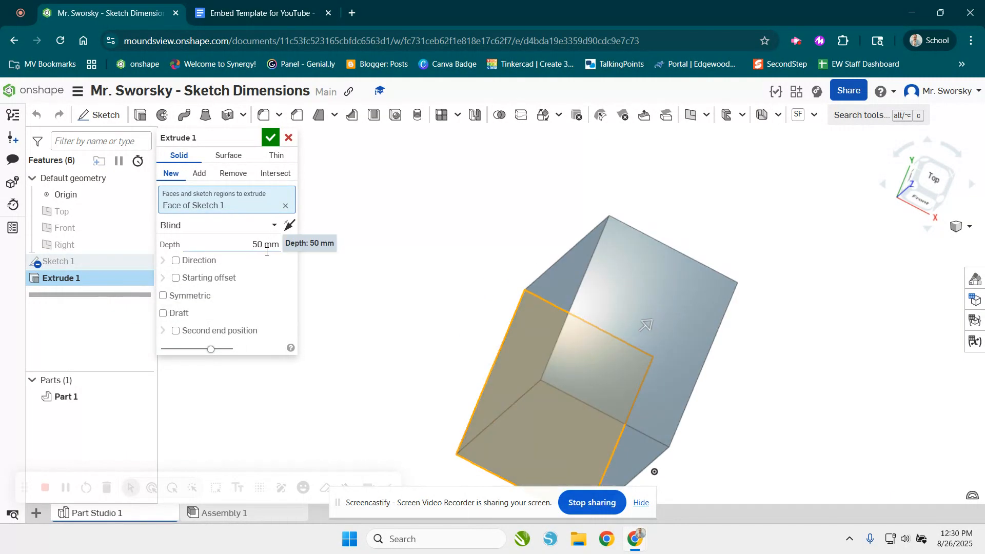
pyautogui.click(270, 137)
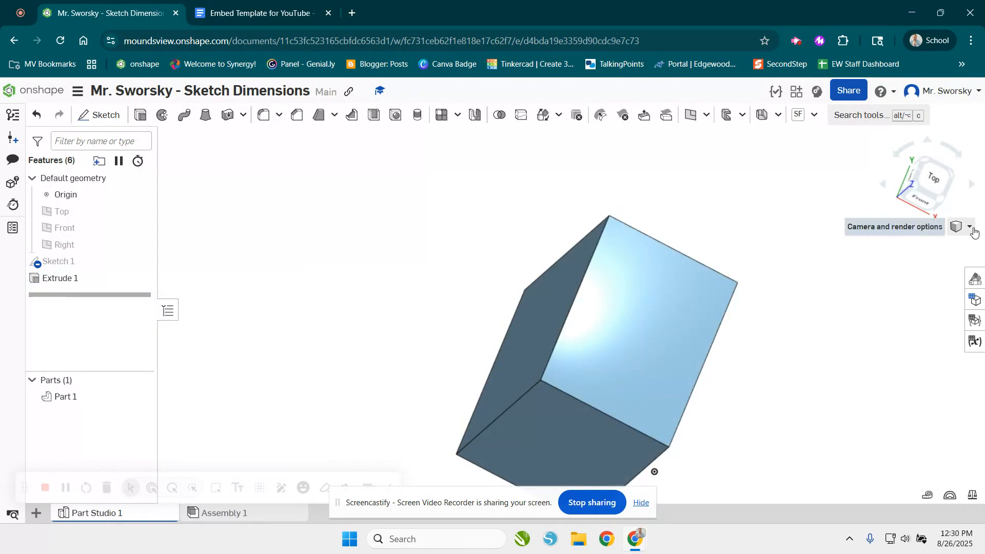
# Step: Start a new sketch on the front face of the block
pyautogui.moveTo(603, 329); pyautogui.dragTo(688, 272, button='right')
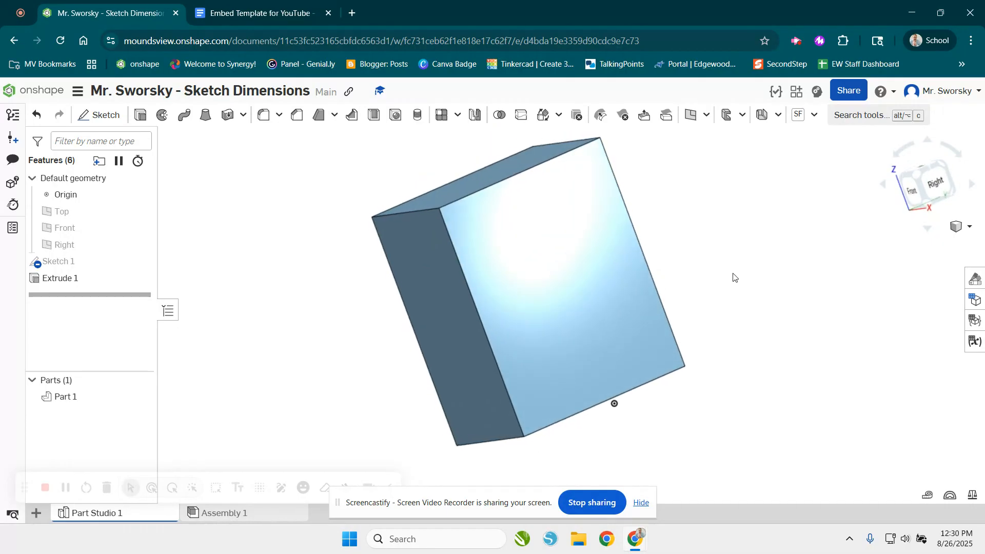
pyautogui.click(102, 115)
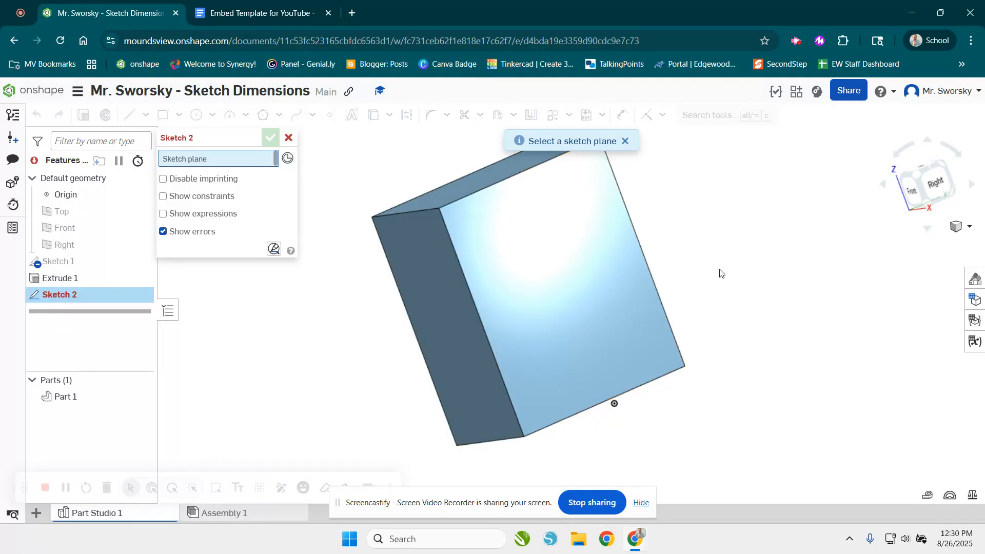
pyautogui.moveTo(308, 371); pyautogui.dragTo(586, 269, button='right')
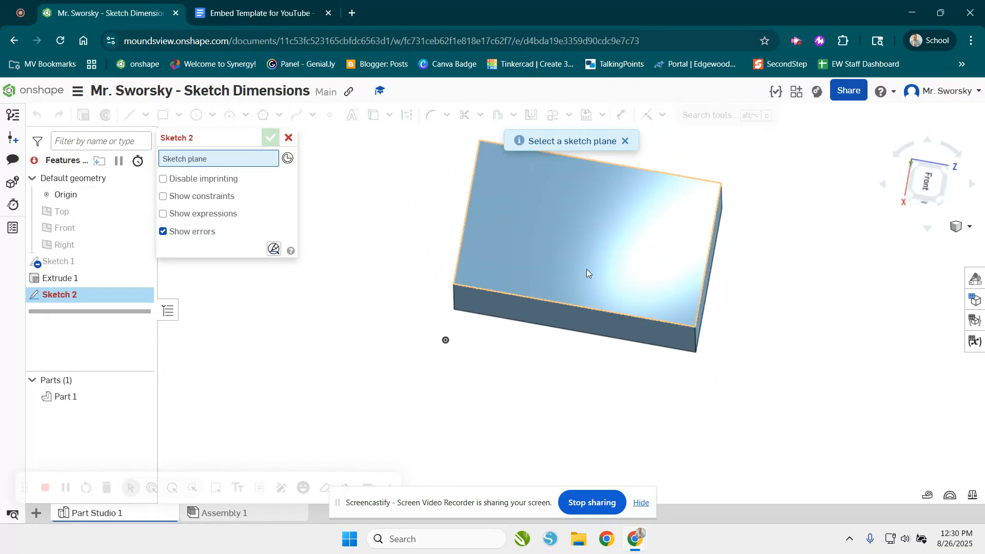
pyautogui.click(597, 243)
pyautogui.moveTo(510, 282)
pyautogui.mouseDown(button='middle')
pyautogui.moveTo(558, 376)
pyautogui.moveTo(541, 315)
pyautogui.moveTo(556, 310)
pyautogui.mouseUp(button='middle')
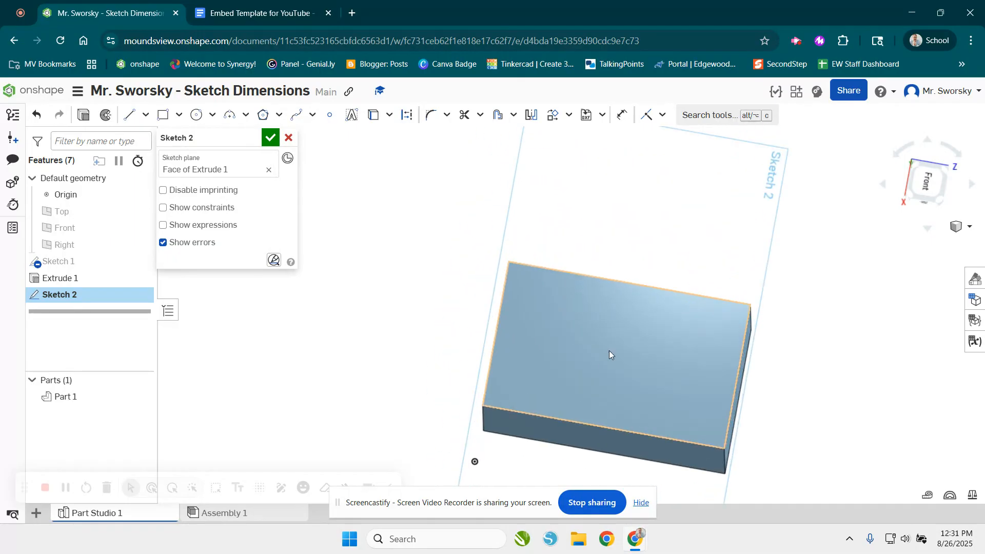
pyautogui.moveTo(607, 349); pyautogui.dragTo(521, 263, button='middle')
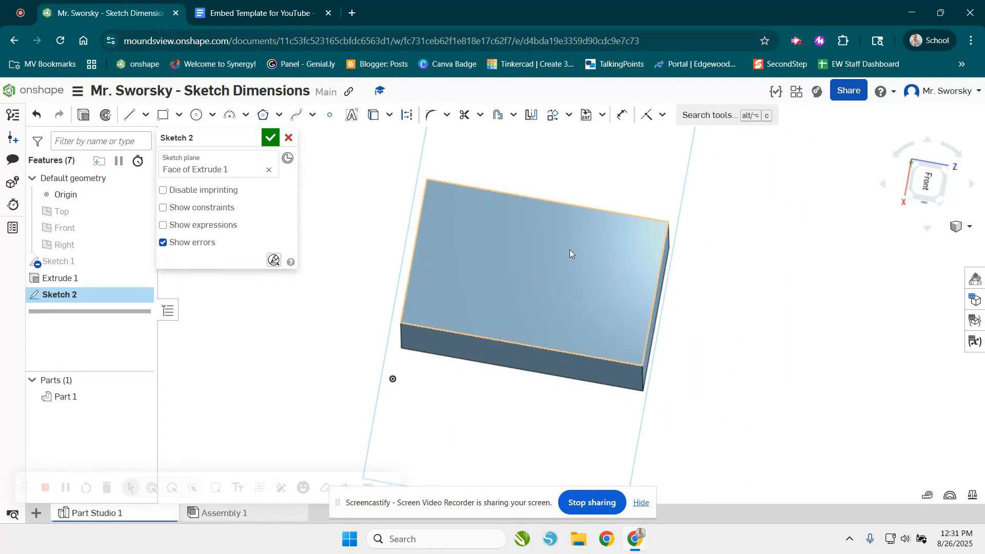
# Step: Orient the view square to the front sketch face, with the face's long side running horizontally
pyautogui.rightClick(600, 253)
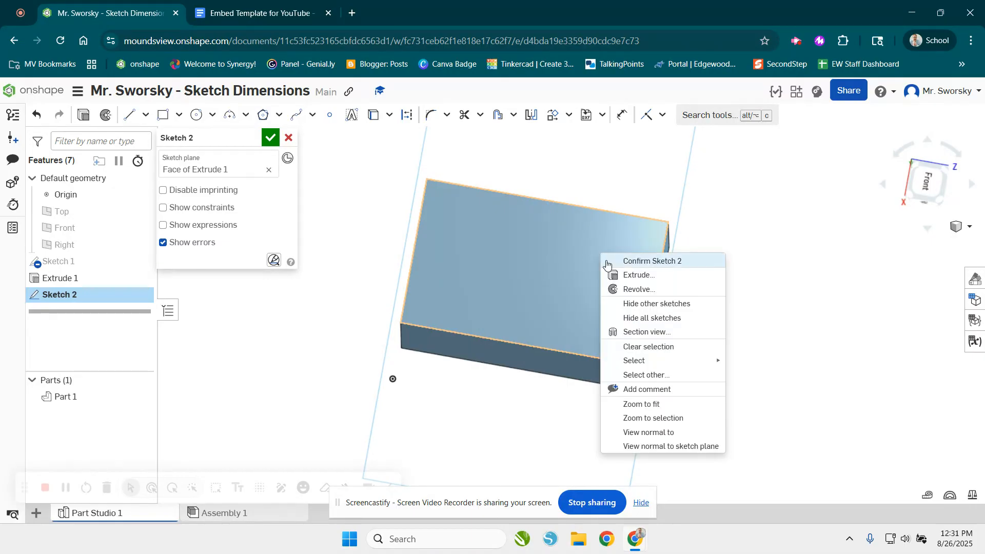
pyautogui.click(696, 447)
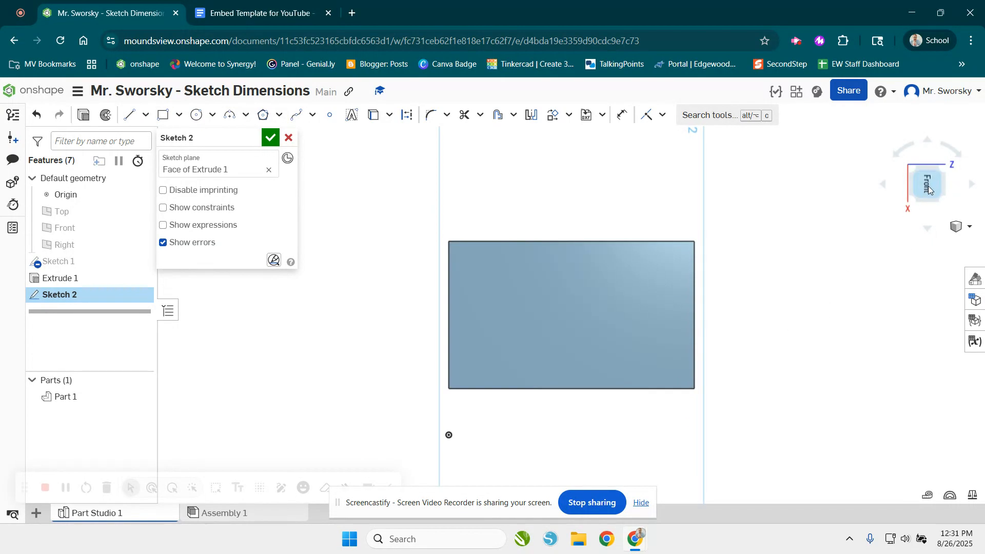
pyautogui.moveTo(762, 303); pyautogui.dragTo(590, 293, button='right')
pyautogui.click(912, 187)
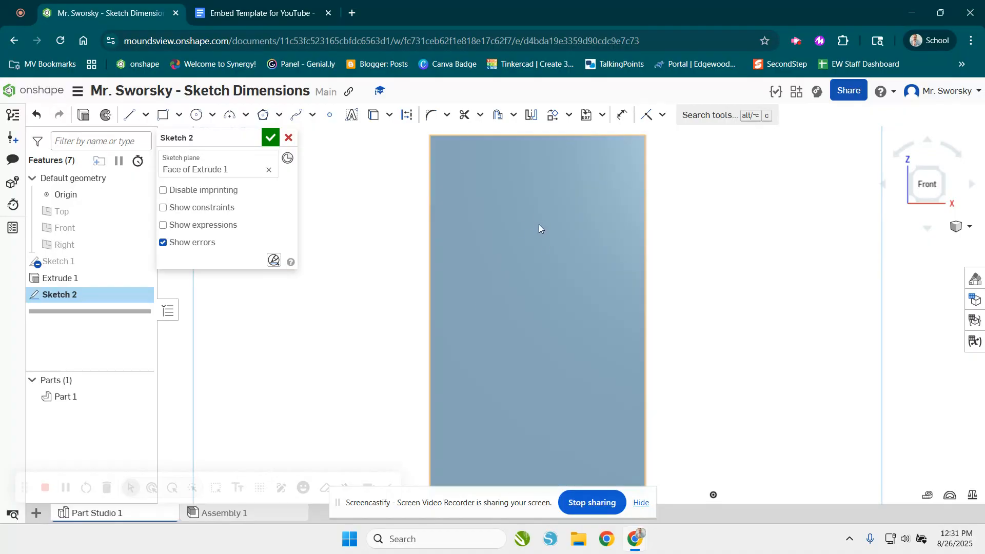
pyautogui.scroll(-2, 538, 228)
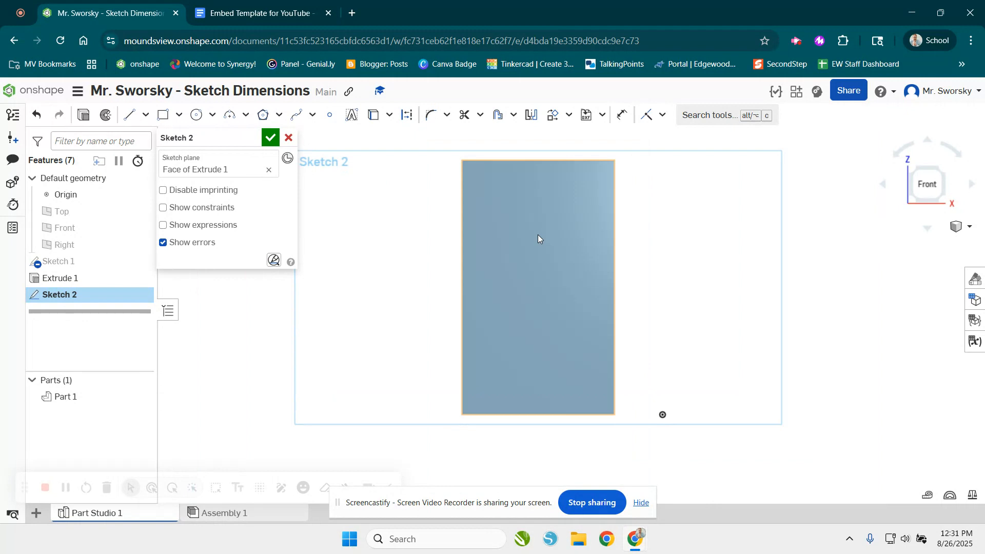
pyautogui.rightClick(548, 217)
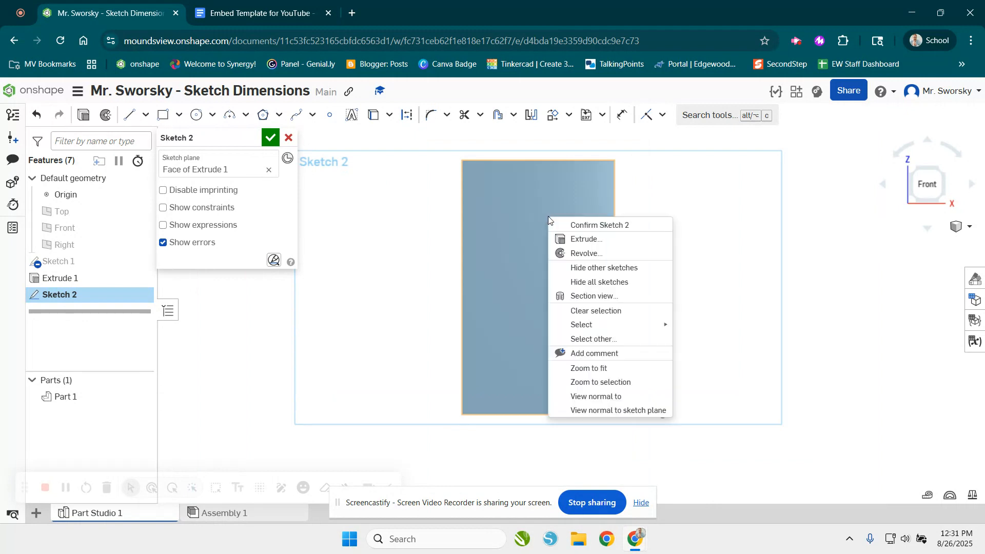
pyautogui.click(618, 409)
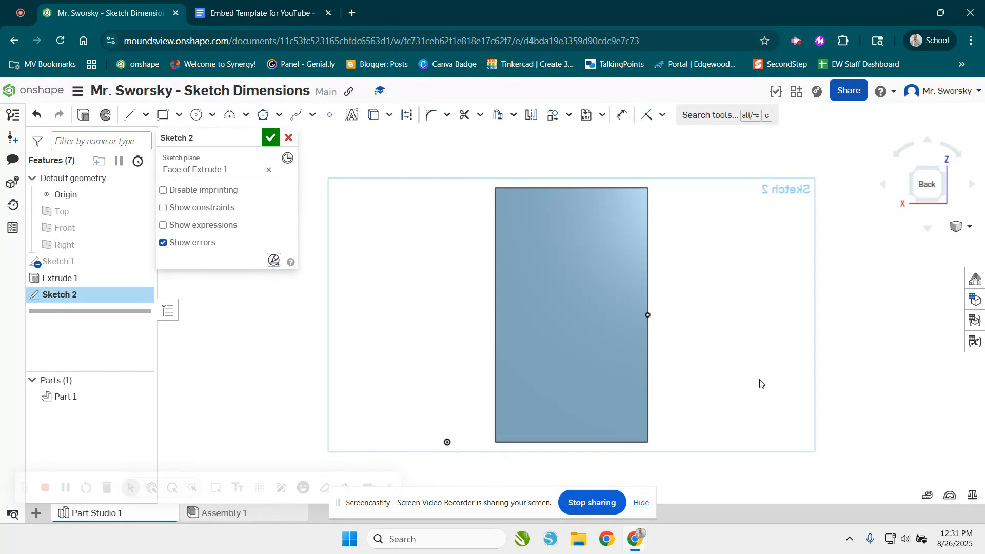
pyautogui.moveTo(457, 337); pyautogui.dragTo(624, 341, button='right')
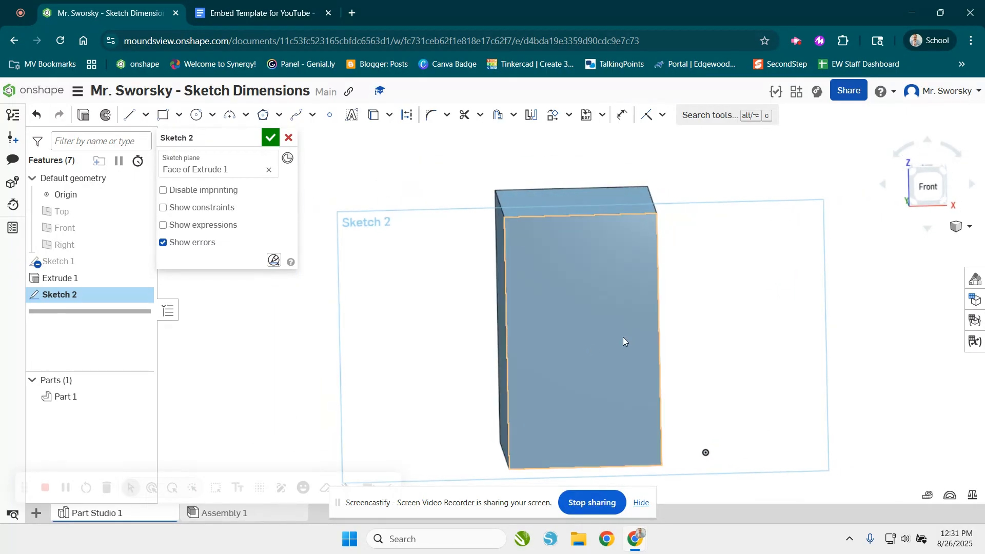
pyautogui.click(924, 188)
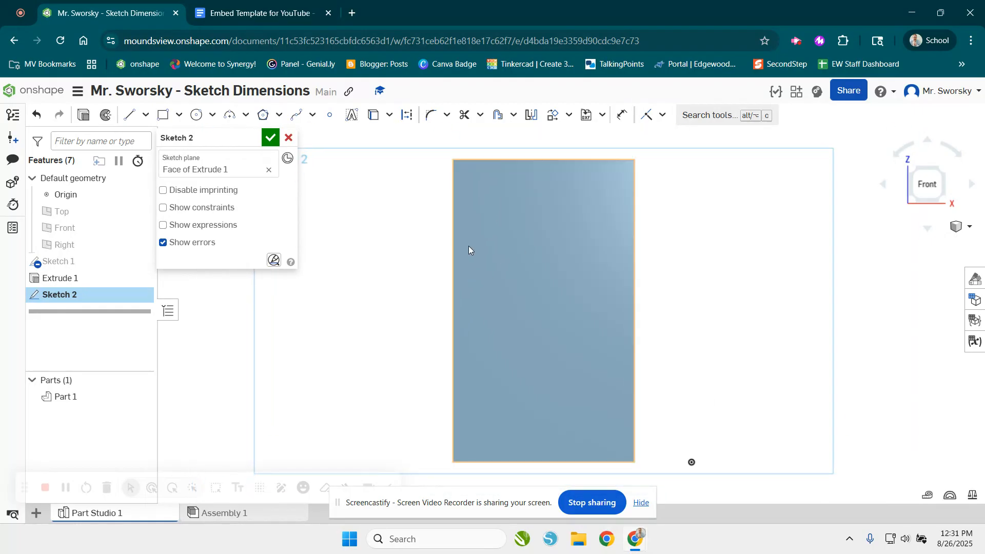
pyautogui.click(897, 162)
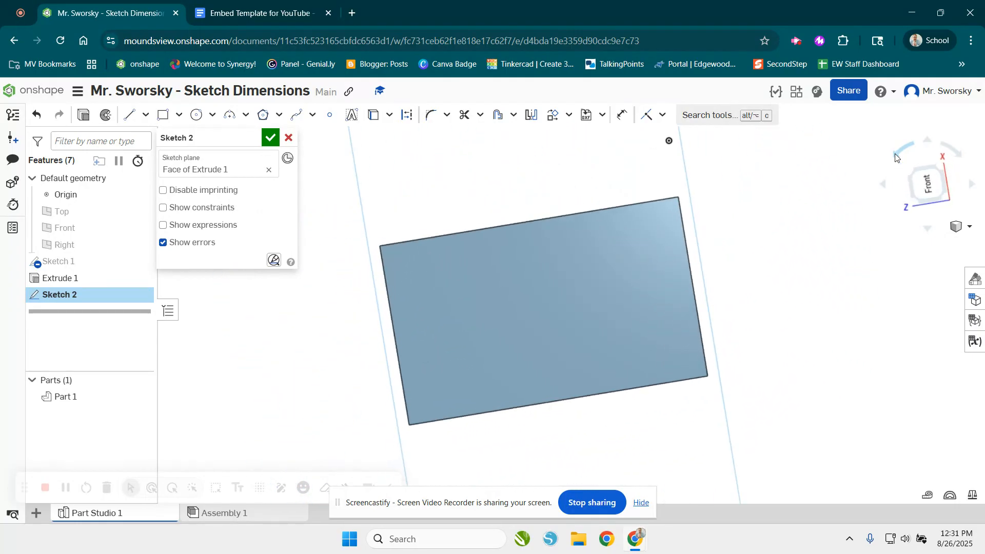
pyautogui.click(965, 153)
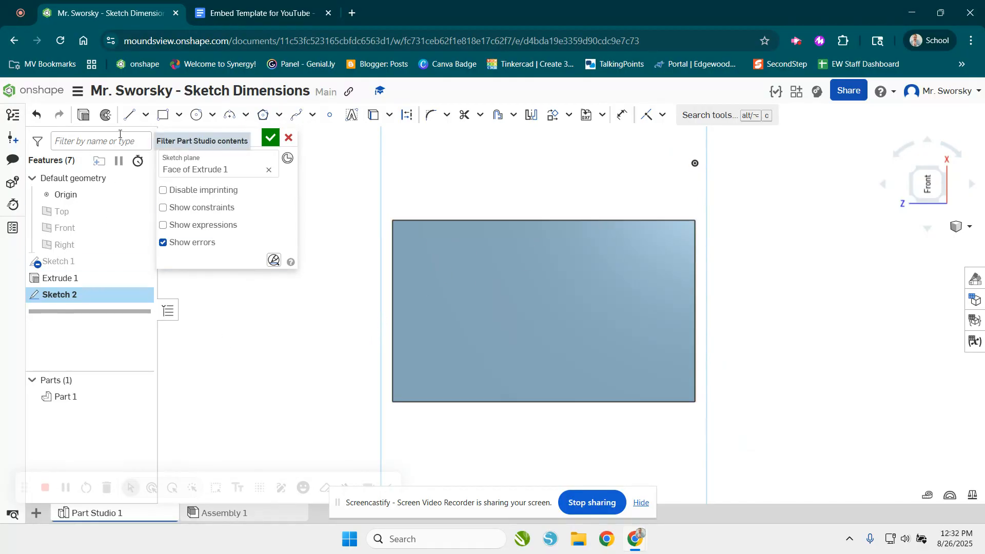
# Step: Place a sketch text frame across the full length of the front face and enter the person's first name
pyautogui.click(359, 115)
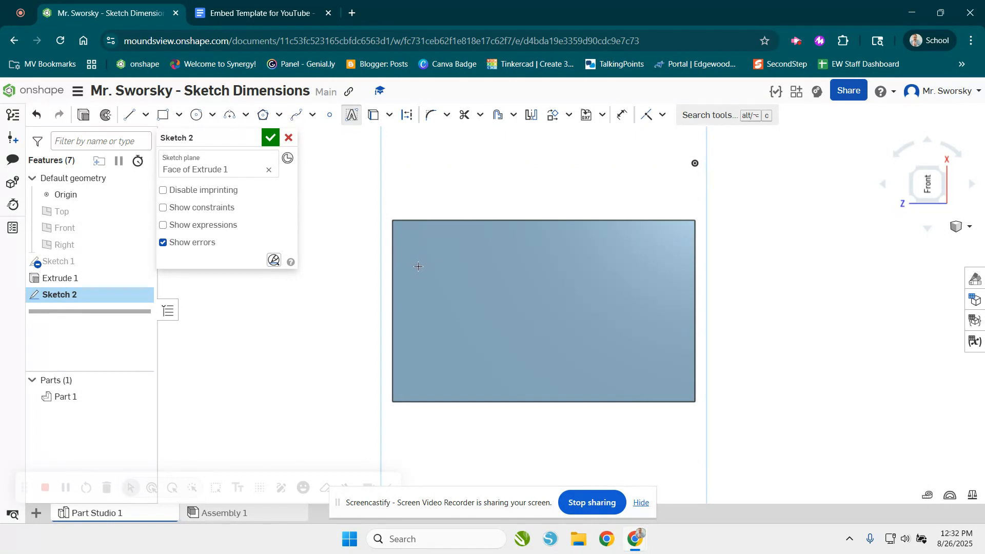
pyautogui.moveTo(391, 243)
pyautogui.mouseDown()
pyautogui.moveTo(643, 313)
pyautogui.moveTo(696, 369)
pyautogui.mouseUp()
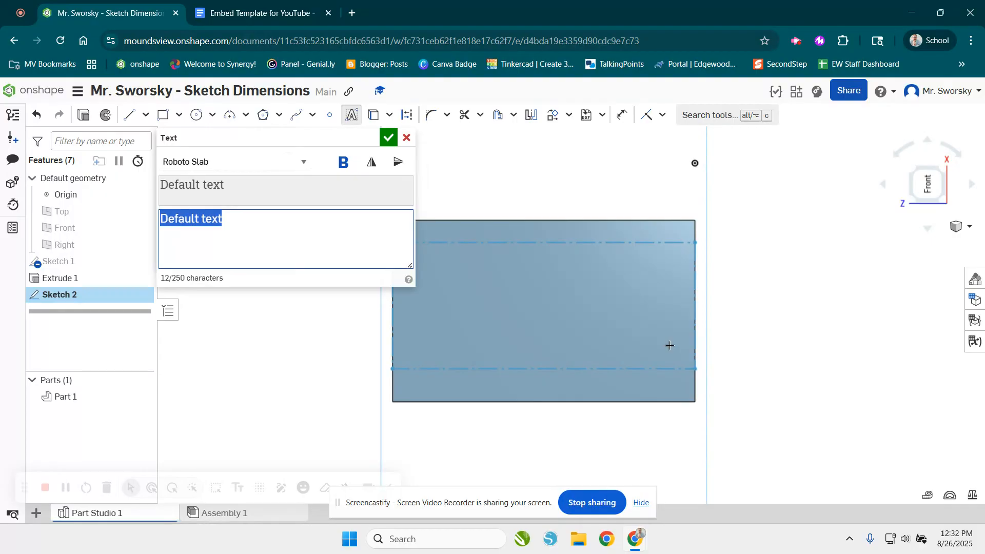
pyautogui.write('Brian')
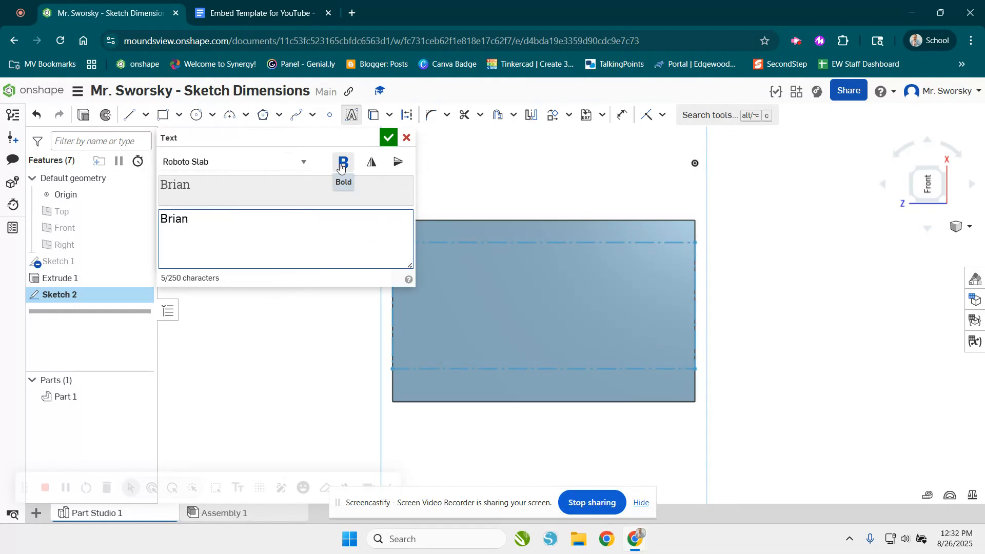
# Step: Try the Baumans, Orbitron and Noto Serif fonts on the sketch text
pyautogui.click(303, 163)
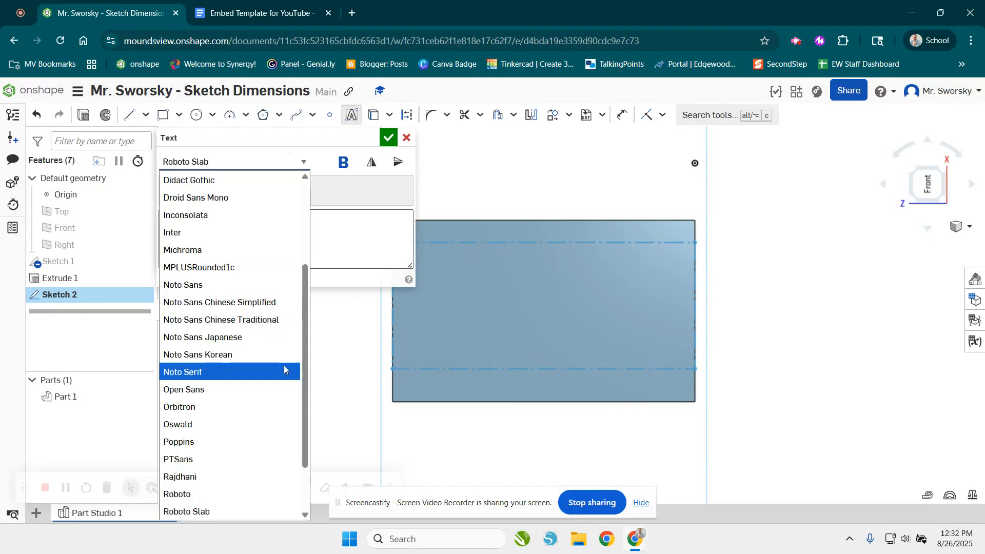
pyautogui.scroll(-2, 248, 384)
pyautogui.scroll(4, 261, 461)
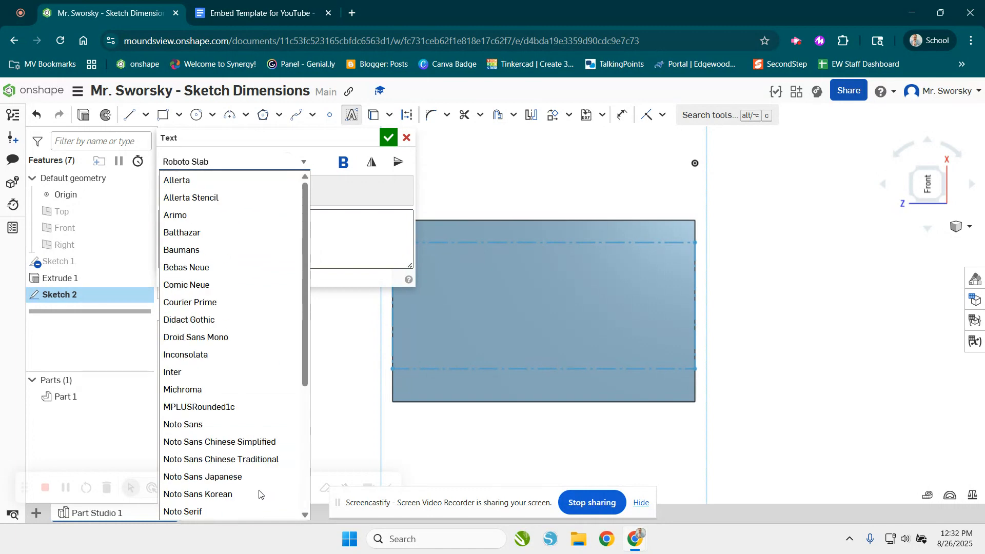
pyautogui.click(251, 248)
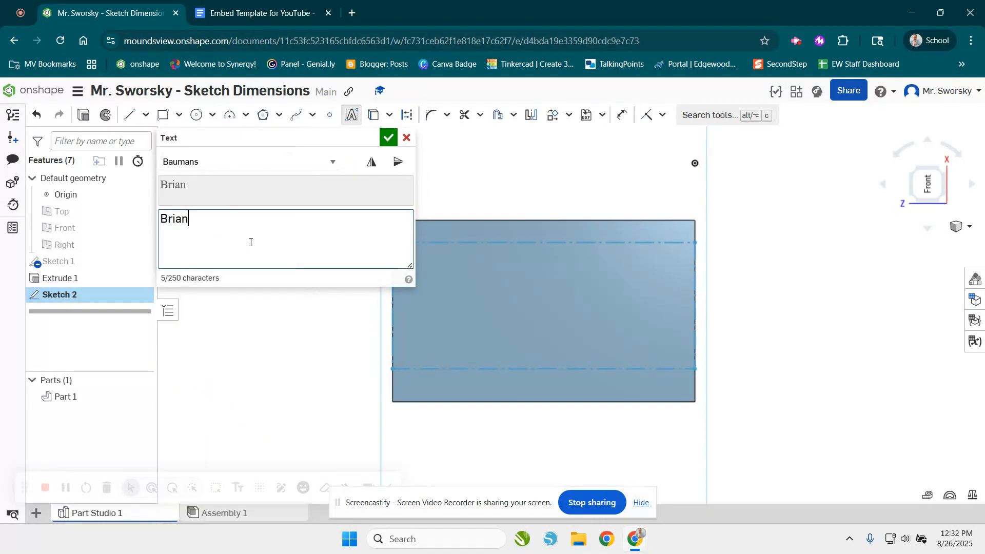
pyautogui.click(336, 161)
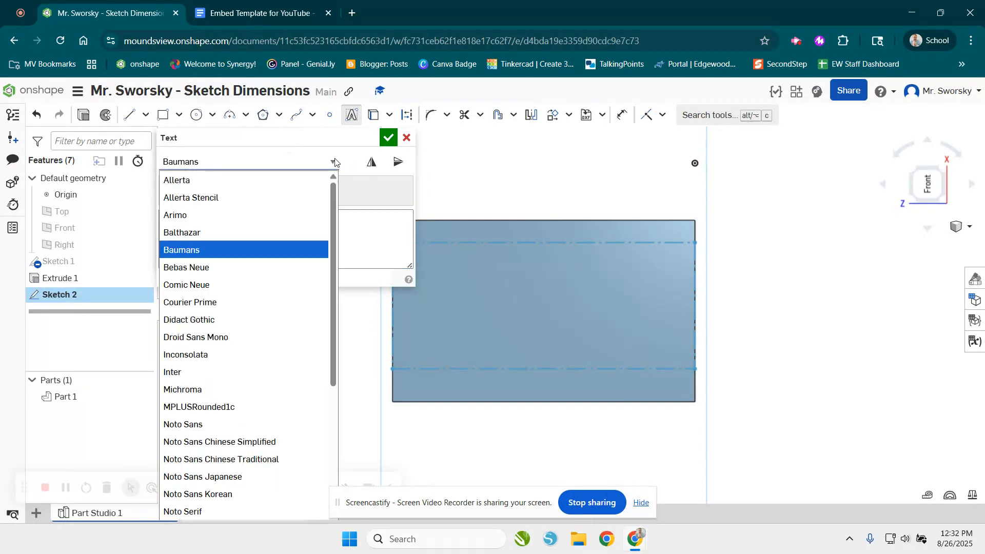
pyautogui.scroll(-2, 252, 433)
pyautogui.click(249, 417)
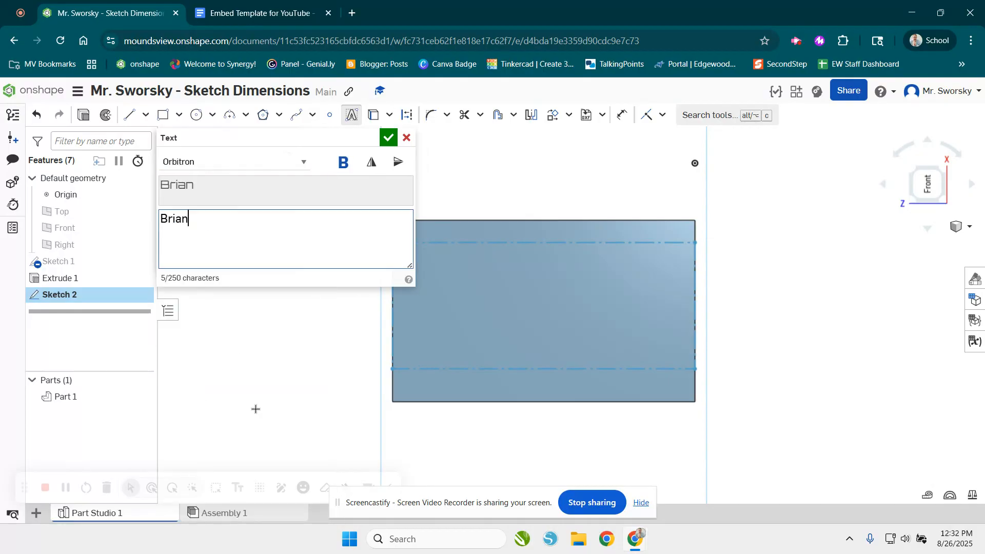
pyautogui.click(308, 160)
pyautogui.click(229, 475)
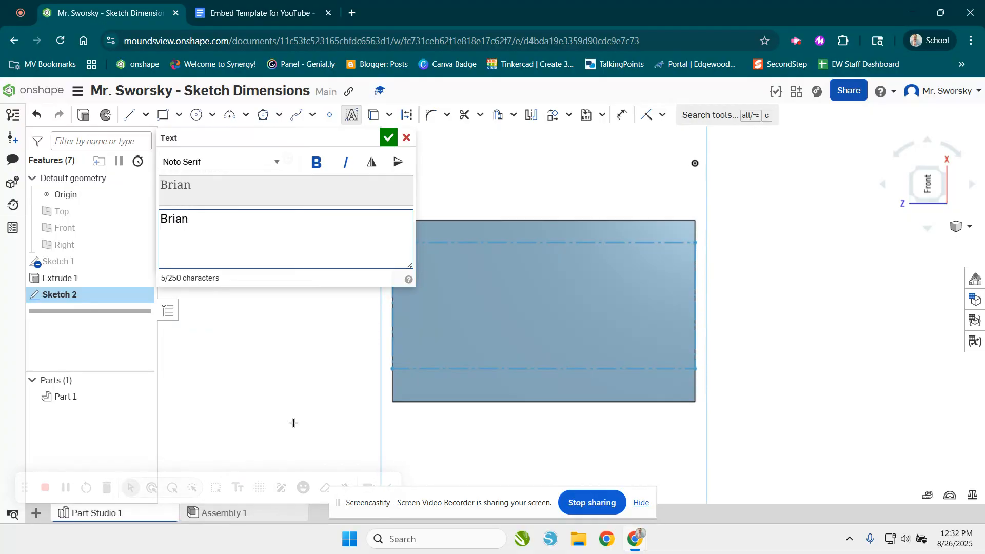
# Step: Set the sketch text's font to Inconsolata and accept the text
pyautogui.click(274, 162)
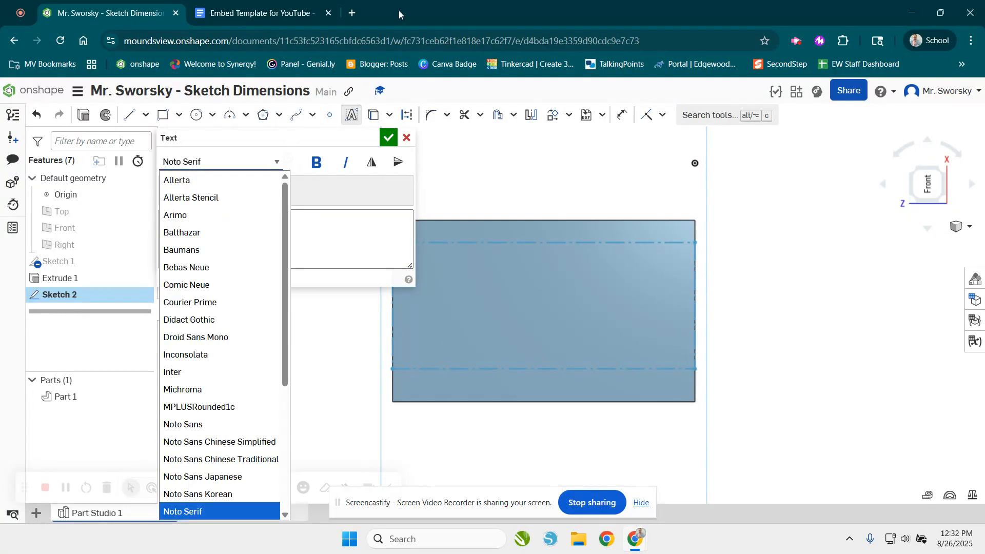
pyautogui.click(237, 357)
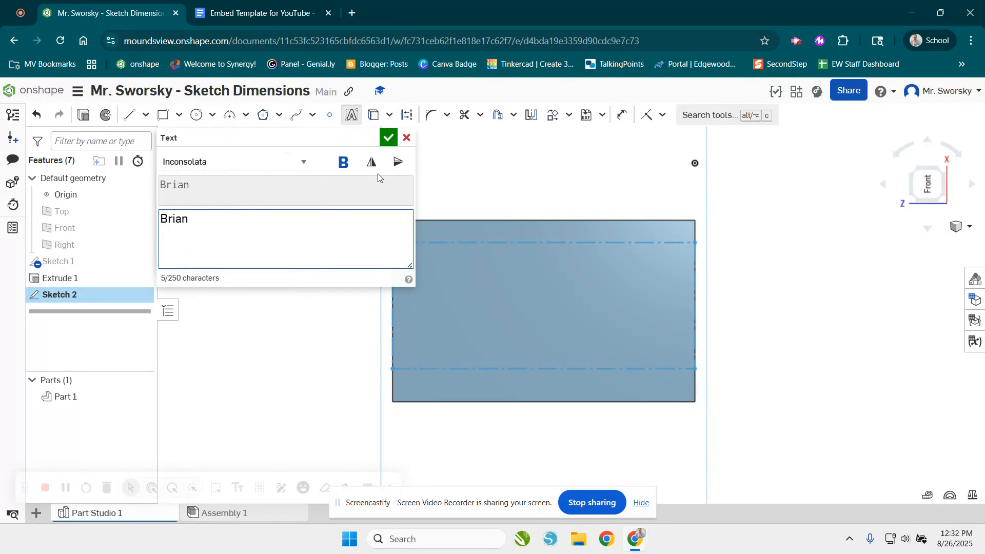
pyautogui.click(389, 138)
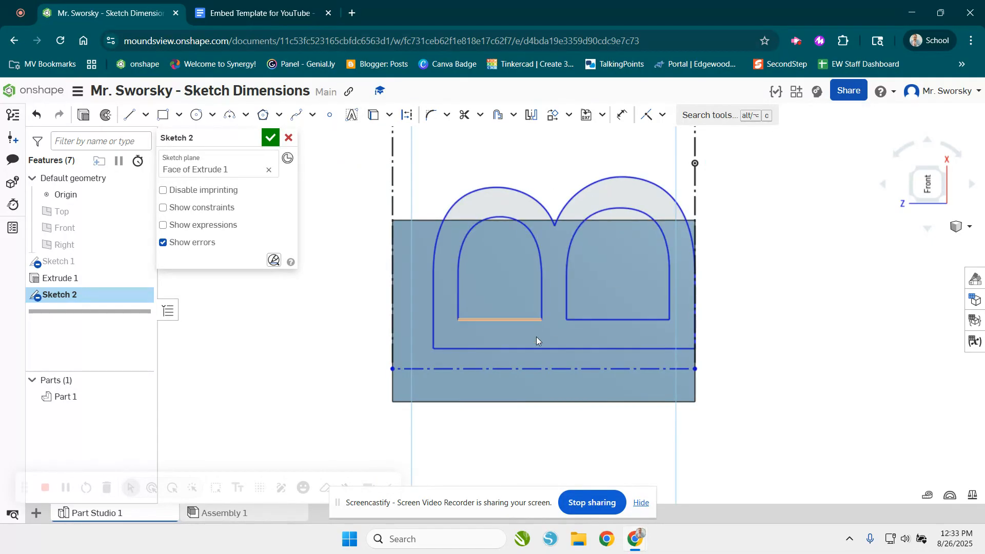
# Step: Rotate the sketch text frame 90 degrees with Transform sketch entities so the name runs along the front face's long side
pyautogui.scroll(-5, 528, 347)
pyautogui.moveTo(549, 256); pyautogui.dragTo(556, 328, button='middle')
pyautogui.scroll(-2, 554, 328)
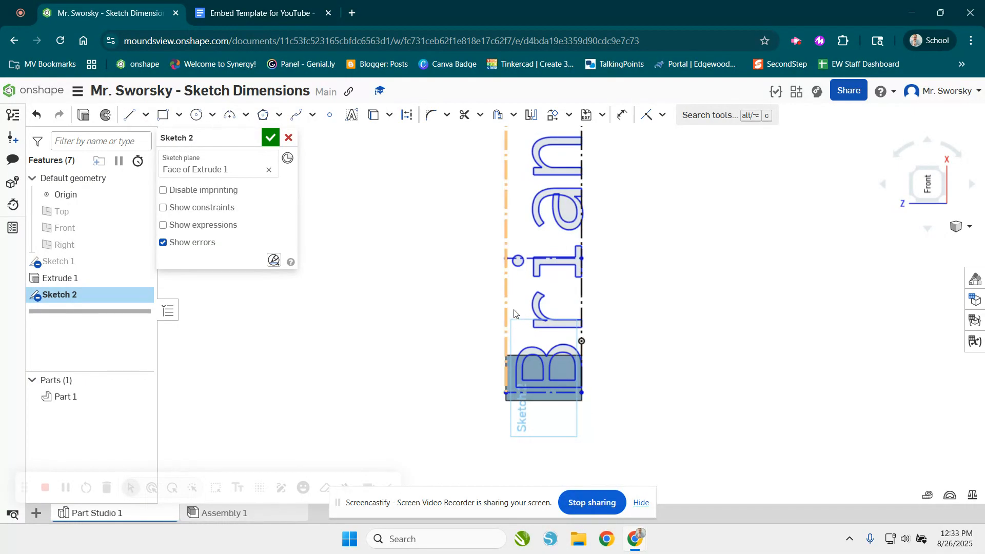
pyautogui.scroll(-2, 709, 275)
pyautogui.moveTo(660, 297)
pyautogui.mouseDown(button='middle')
pyautogui.moveTo(633, 330)
pyautogui.moveTo(599, 335)
pyautogui.mouseUp(button='middle')
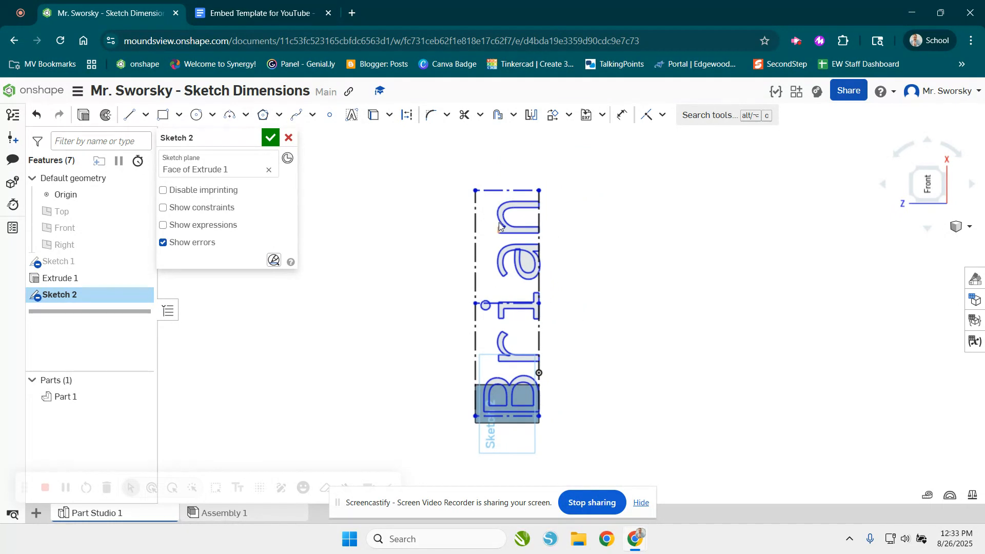
pyautogui.scroll(1, 458, 446)
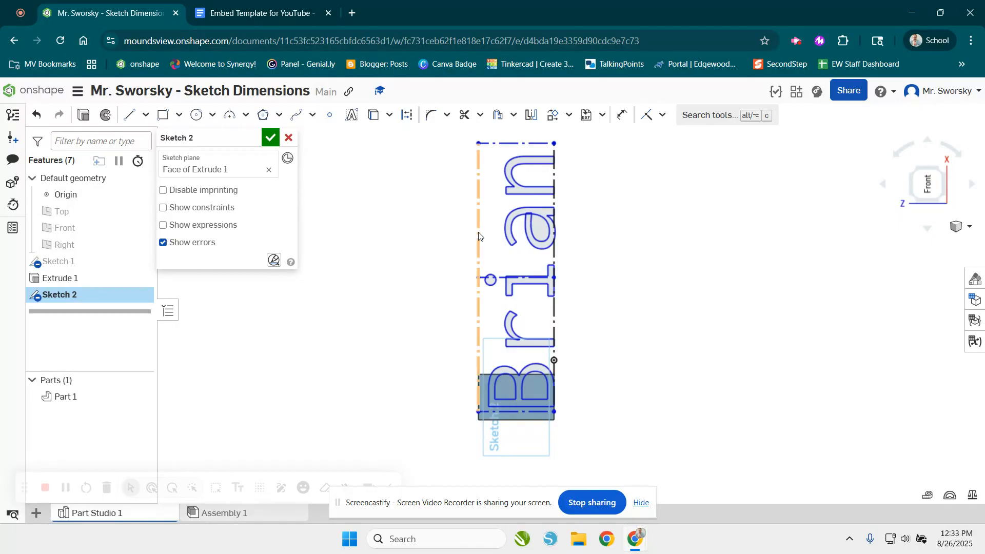
pyautogui.press('d')
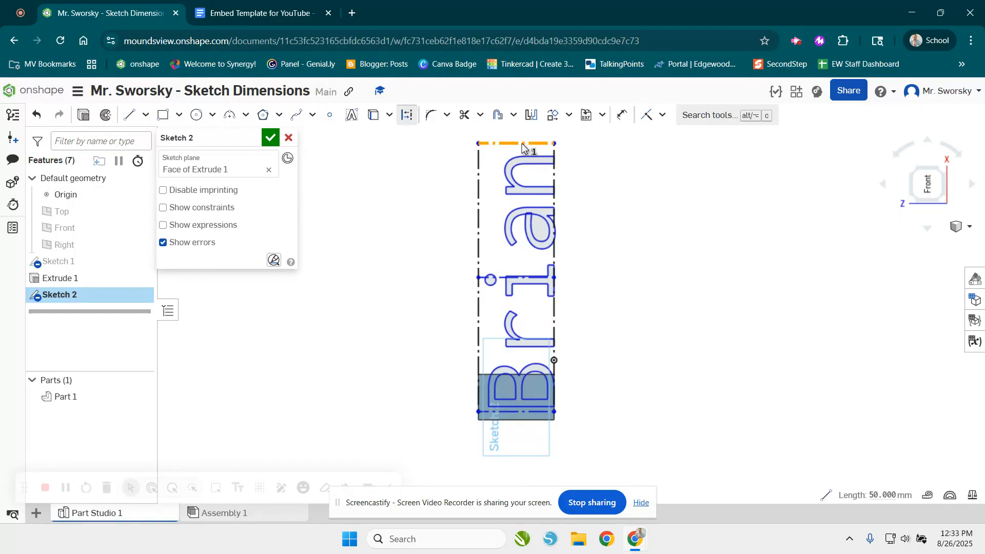
pyautogui.click(511, 145)
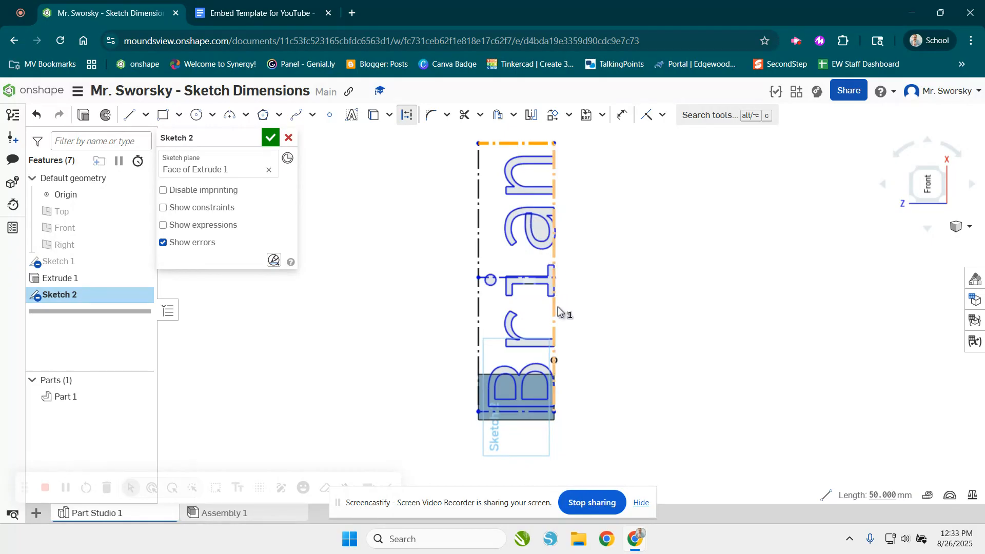
pyautogui.rightClick(510, 146)
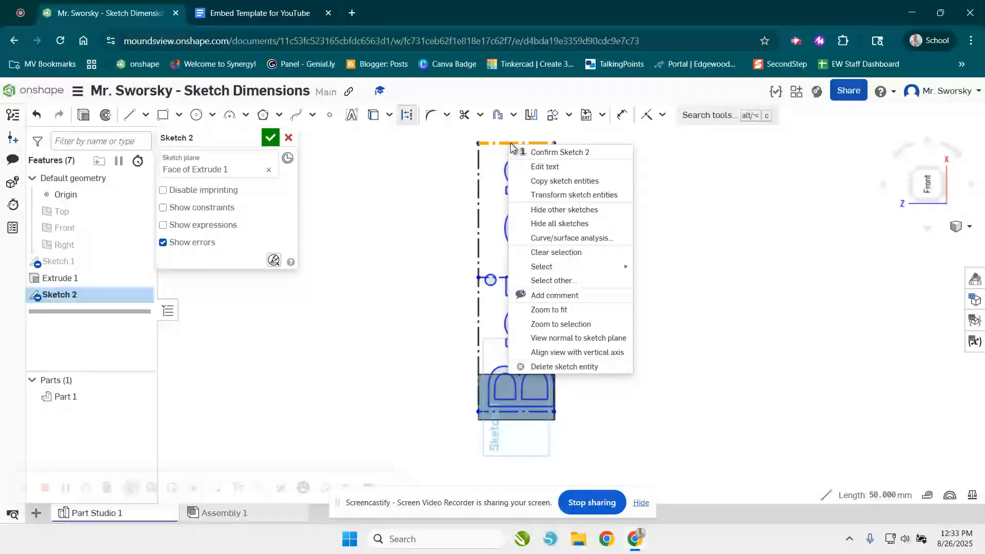
pyautogui.click(593, 196)
pyautogui.moveTo(618, 202); pyautogui.dragTo(597, 248, button='middle')
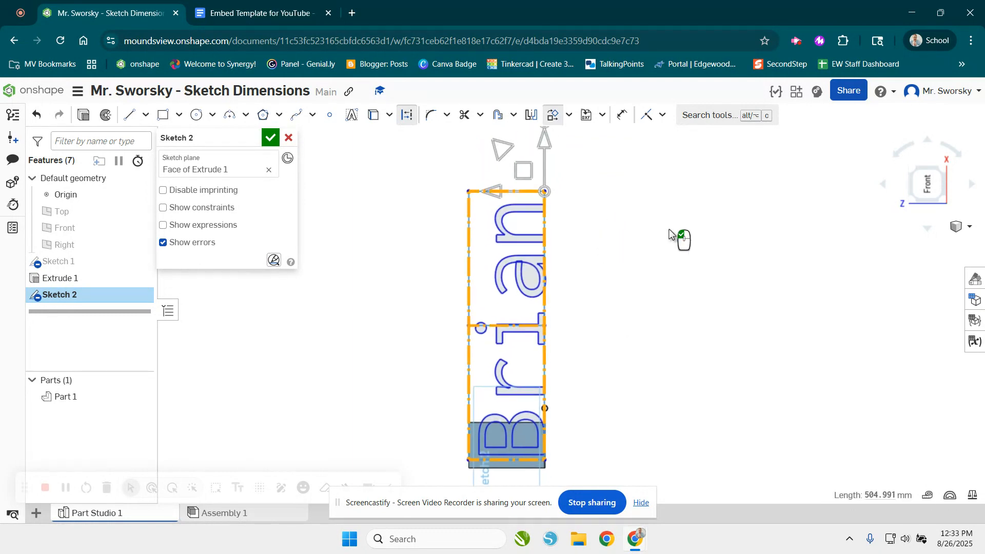
pyautogui.scroll(-1, 574, 241)
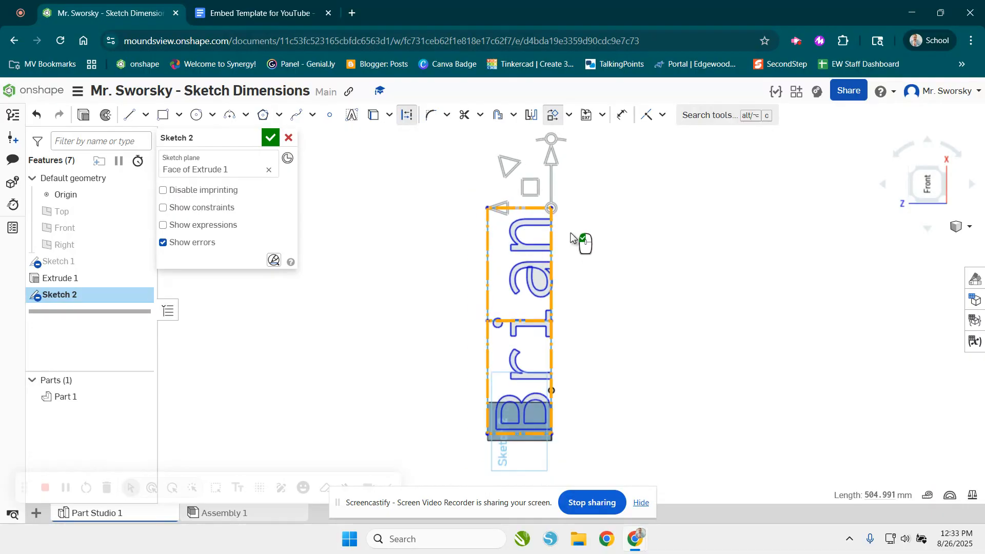
pyautogui.moveTo(532, 195)
pyautogui.mouseDown()
pyautogui.moveTo(515, 169)
pyautogui.moveTo(513, 194)
pyautogui.moveTo(525, 180)
pyautogui.moveTo(543, 227)
pyautogui.moveTo(543, 167)
pyautogui.mouseUp()
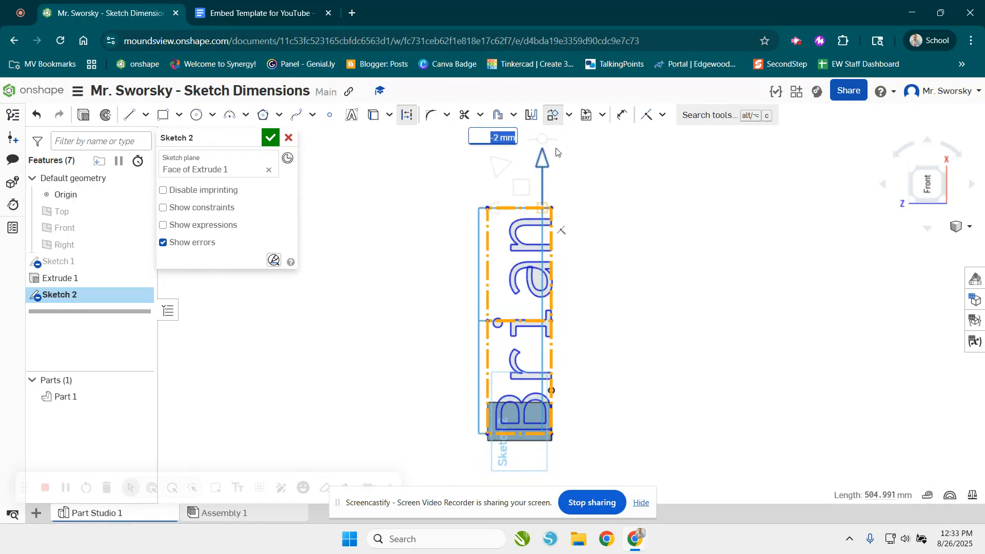
pyautogui.moveTo(490, 206); pyautogui.dragTo(594, 205)
pyautogui.doubleClick(632, 165)
pyautogui.tripleClick(632, 165)
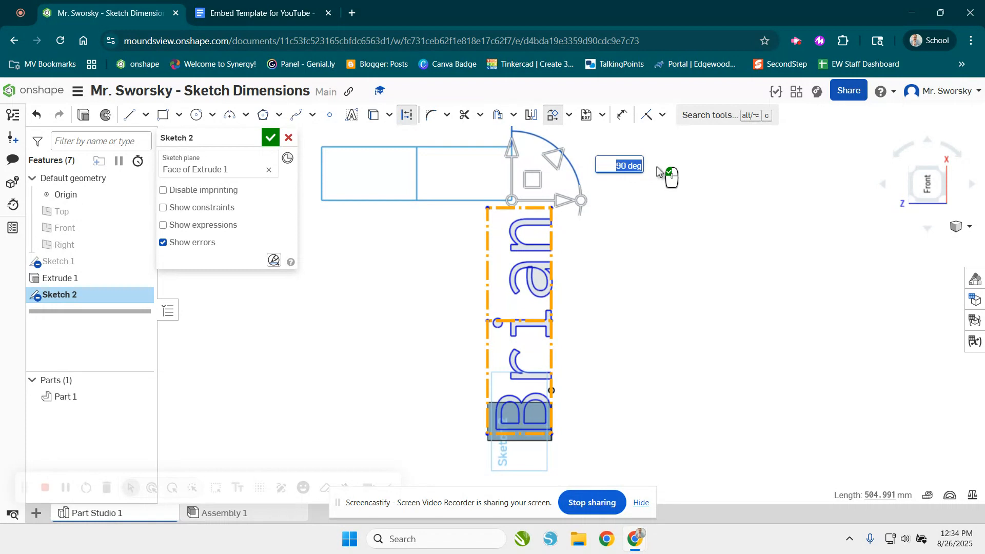
pyautogui.write('9')
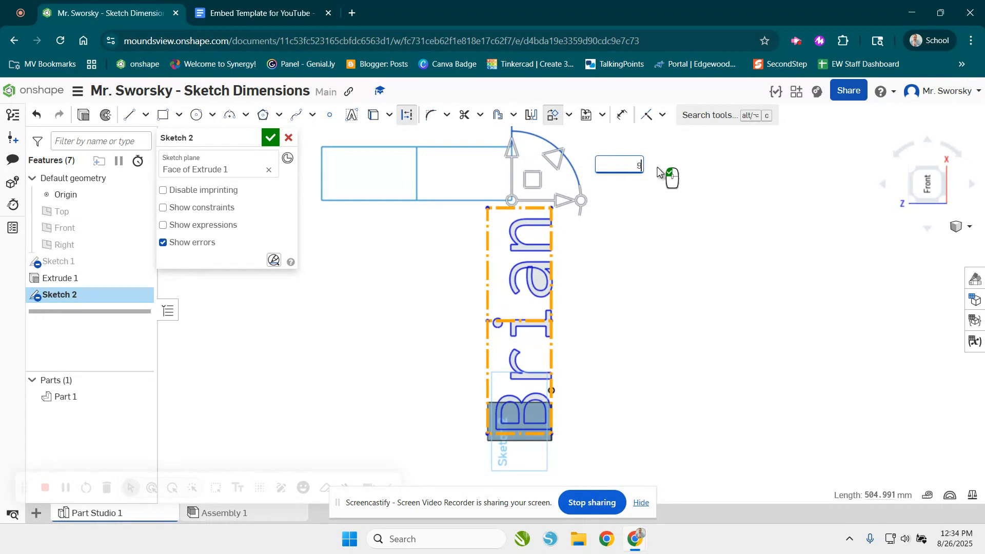
pyautogui.press('Return')
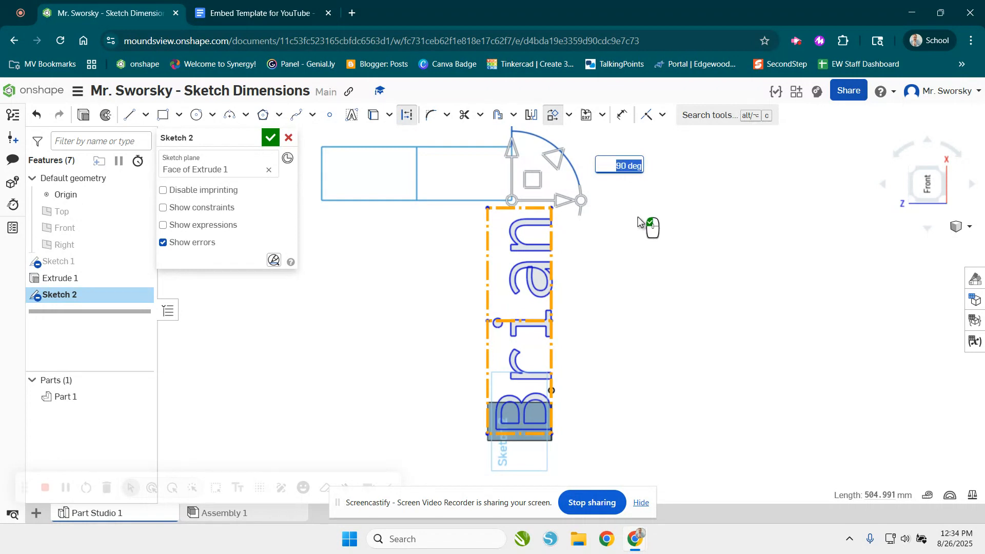
pyautogui.click(642, 279)
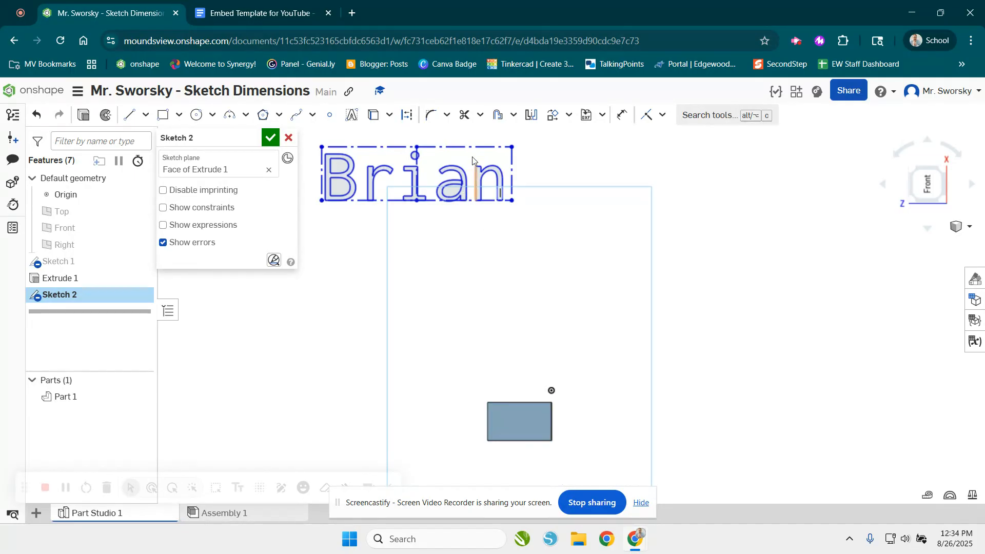
# Step: Move the rotated sketch text down over the block and dimension the frame's long edge to 50 mm
pyautogui.moveTo(463, 149)
pyautogui.mouseDown()
pyautogui.moveTo(453, 354)
pyautogui.moveTo(550, 369)
pyautogui.moveTo(553, 407)
pyautogui.moveTo(605, 405)
pyautogui.moveTo(528, 399)
pyautogui.moveTo(635, 394)
pyautogui.moveTo(509, 208)
pyautogui.moveTo(644, 248)
pyautogui.moveTo(495, 229)
pyautogui.moveTo(666, 240)
pyautogui.moveTo(589, 245)
pyautogui.moveTo(556, 275)
pyautogui.moveTo(606, 292)
pyautogui.moveTo(622, 411)
pyautogui.moveTo(593, 400)
pyautogui.mouseUp()
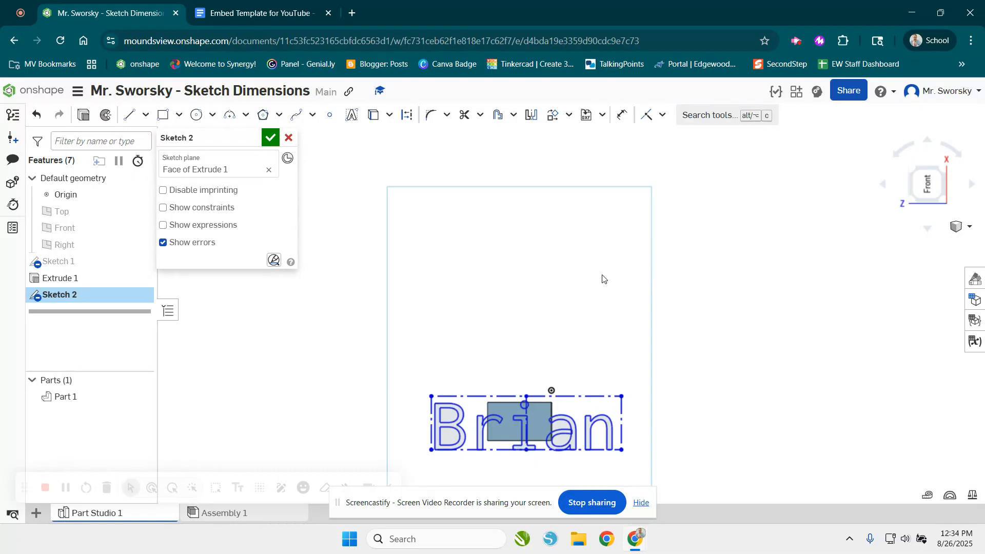
pyautogui.click(622, 116)
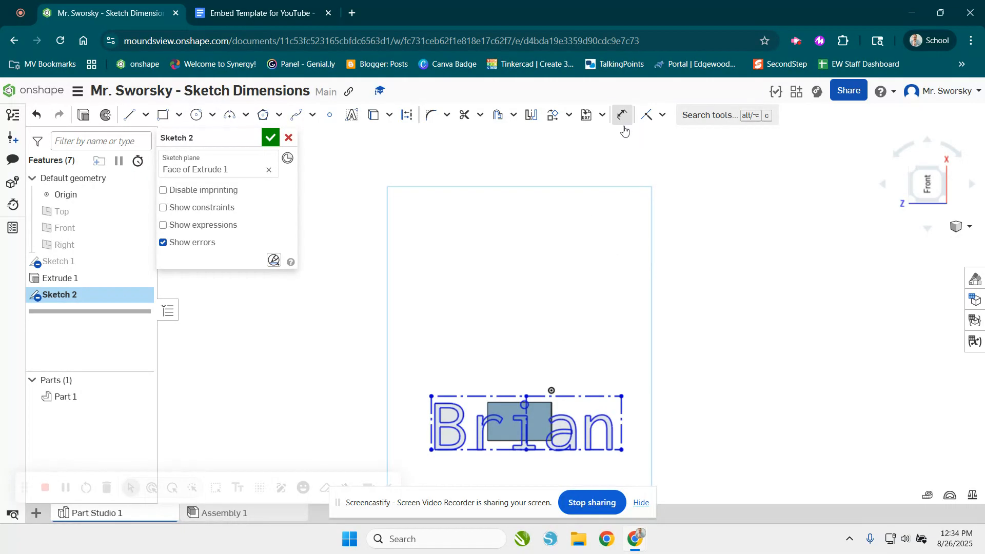
pyautogui.click(589, 393)
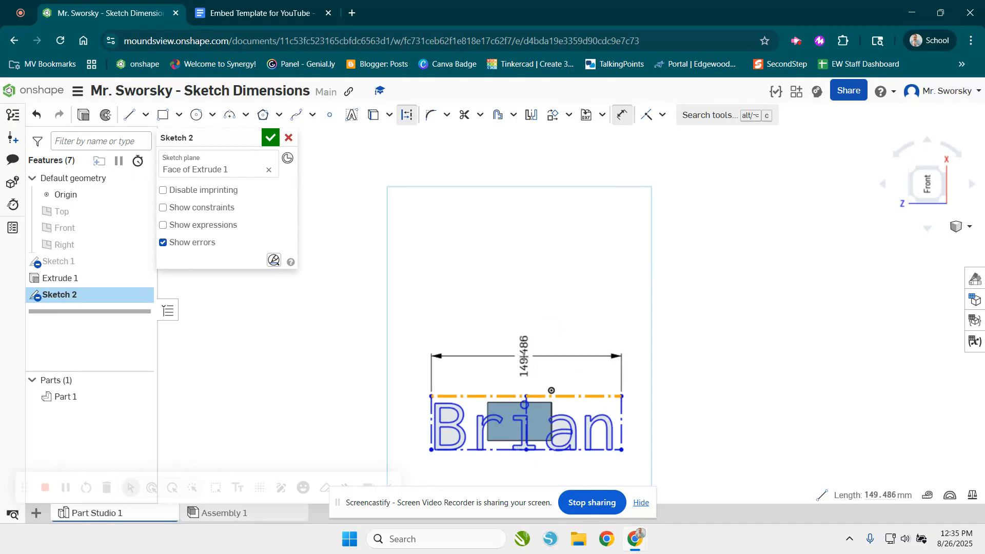
pyautogui.click(524, 356)
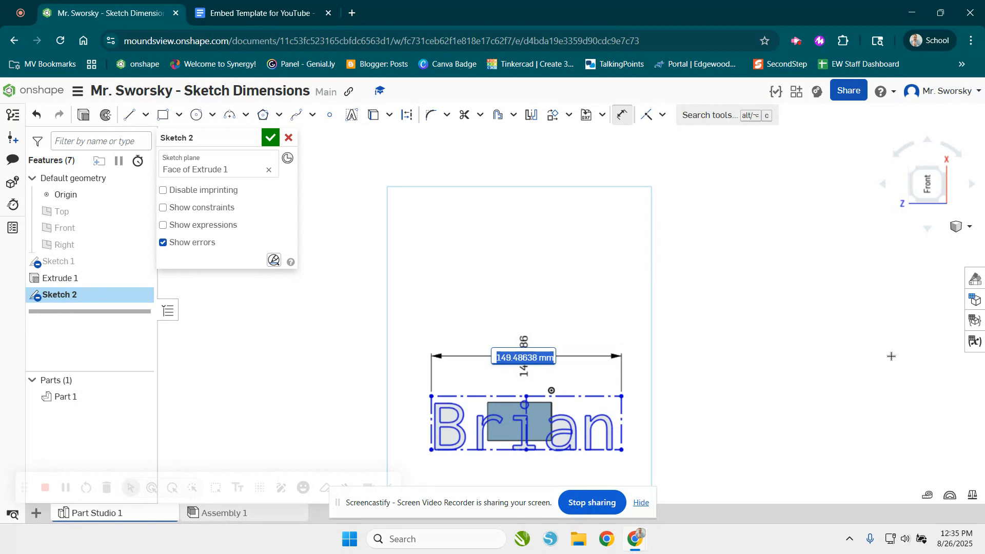
pyautogui.write('50')
pyautogui.press('Return')
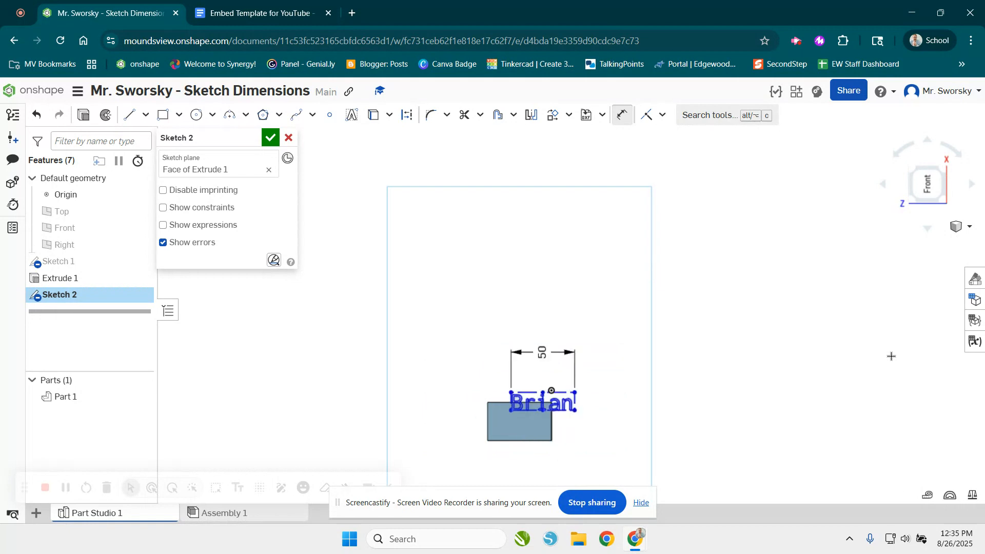
# Step: Move the sketch text onto the front face so its frame spans the face from side edge to side edge
pyautogui.scroll(1, 513, 445)
pyautogui.scroll(3, 513, 445)
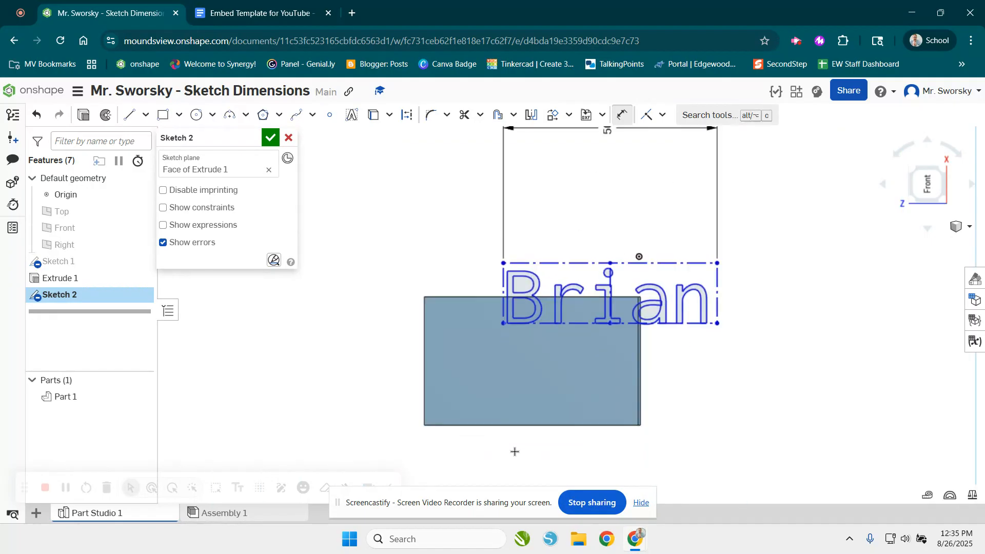
pyautogui.click(622, 115)
pyautogui.moveTo(623, 262); pyautogui.dragTo(696, 339)
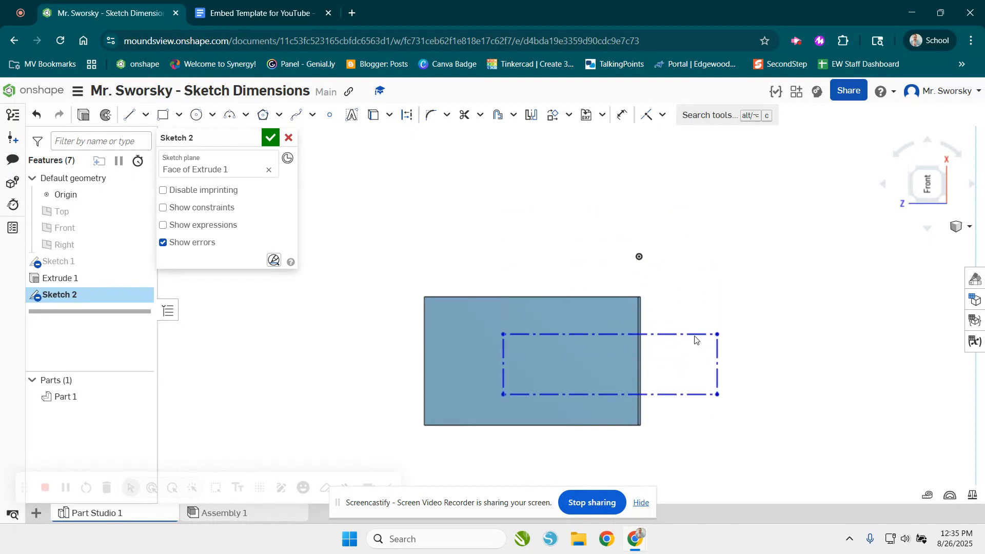
pyautogui.moveTo(503, 352); pyautogui.dragTo(425, 347)
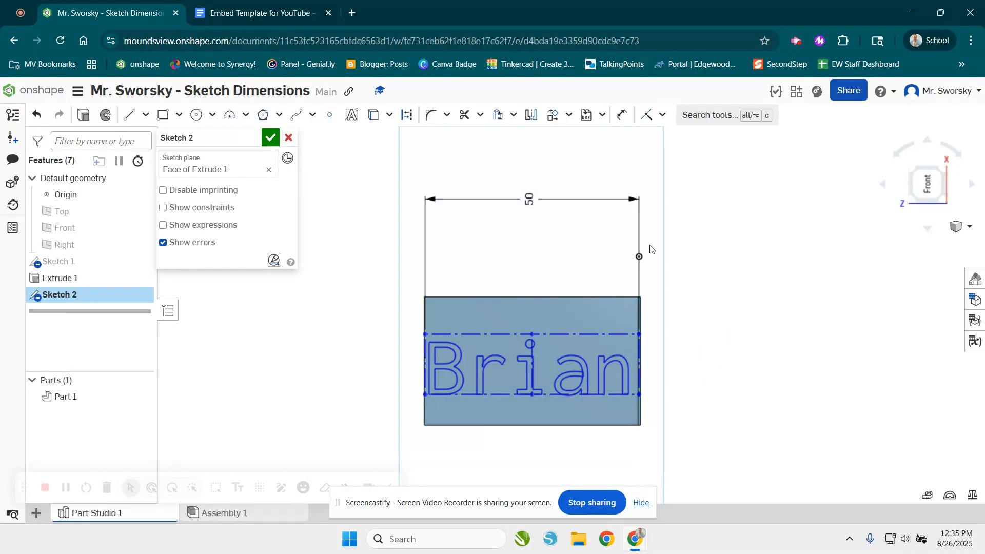
pyautogui.rightClick(602, 288)
pyautogui.click(564, 283)
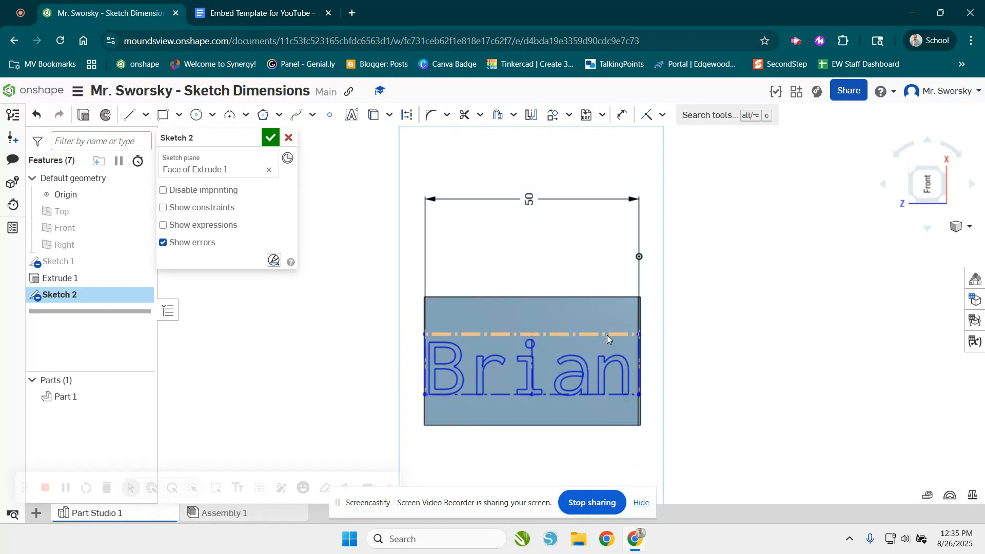
# Step: Change the sketch text on the front face to "Brain" and accept the edit
pyautogui.press('d')
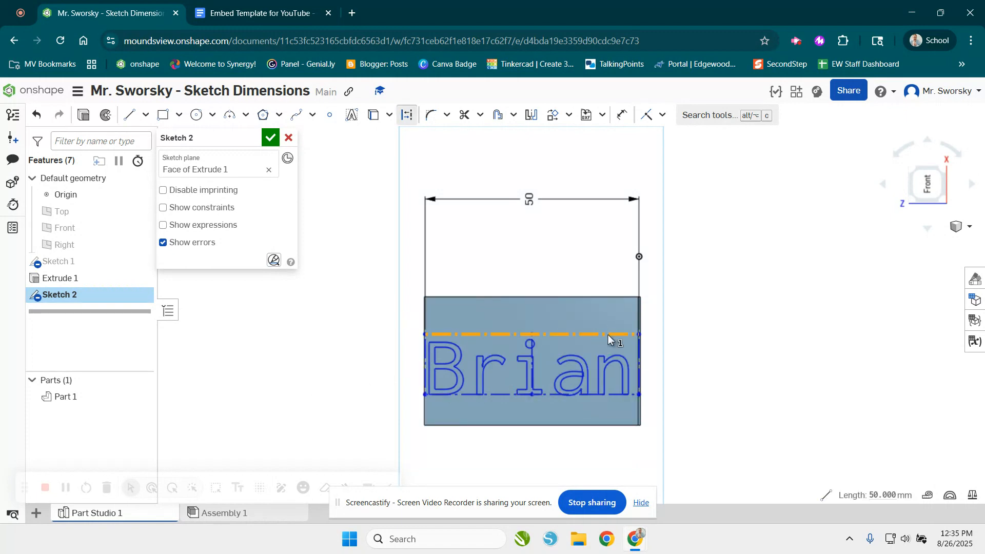
pyautogui.rightClick(607, 334)
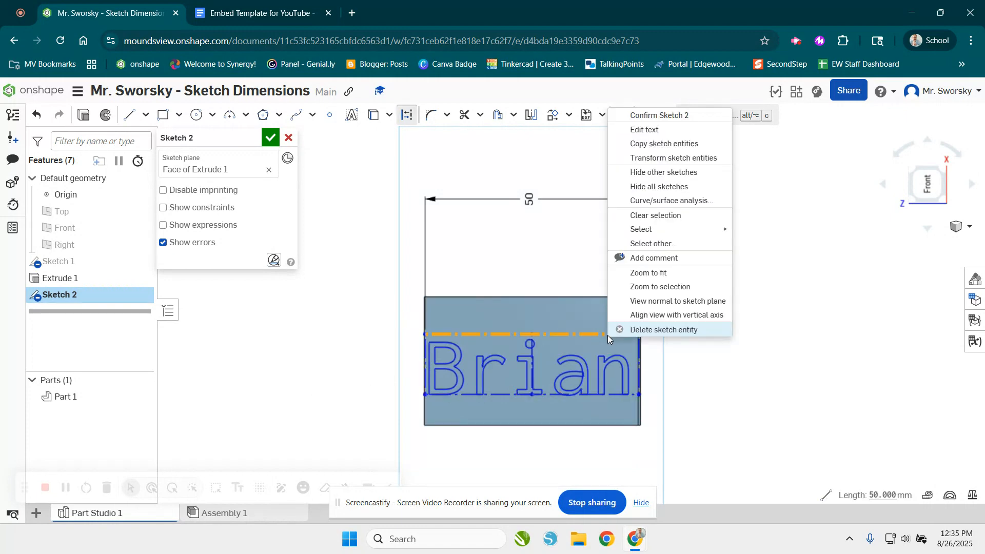
pyautogui.click(652, 132)
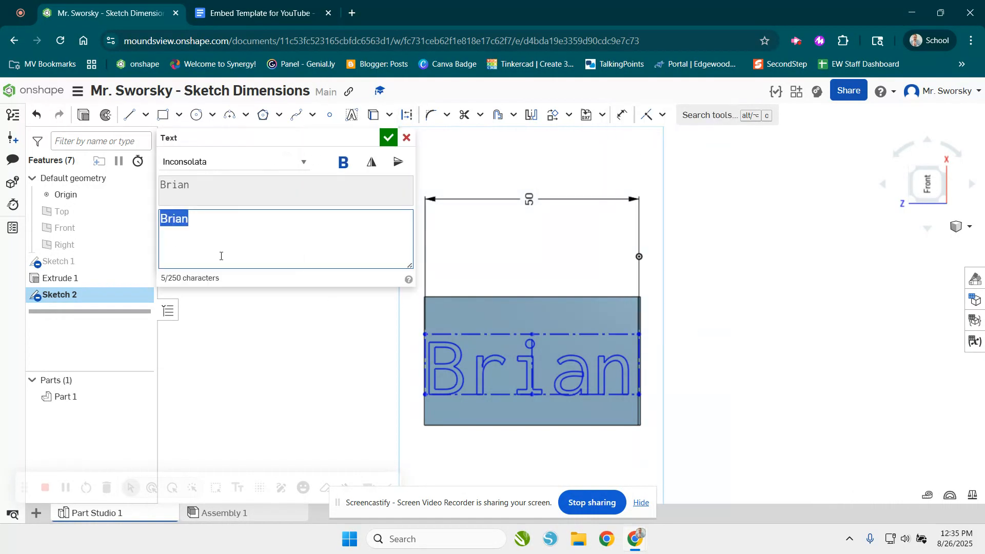
pyautogui.write('B')
pyautogui.press('BackSpace')
pyautogui.write('Brain')
pyautogui.press('Return')
pyautogui.click(390, 136)
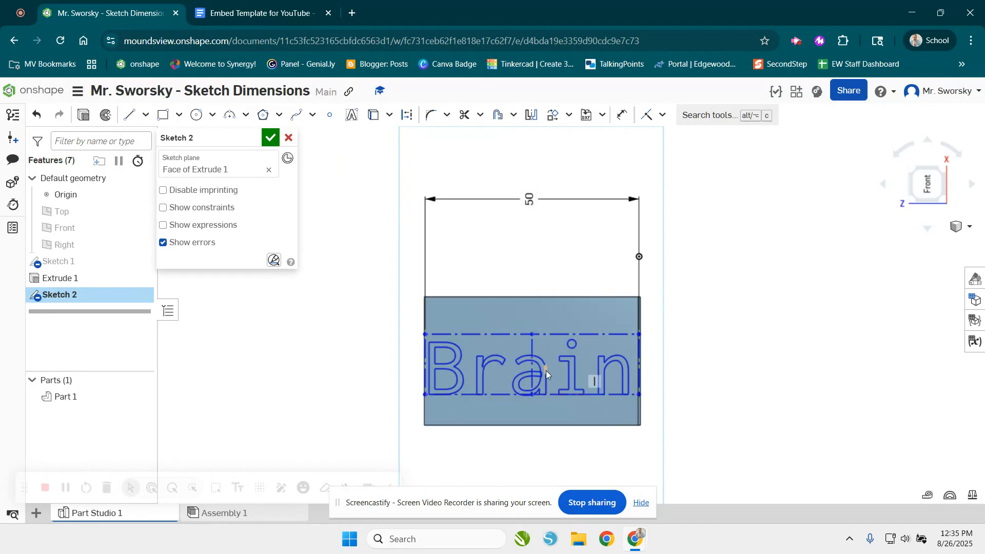
# Step: Reopen the sketch text for editing and correct the swapped letters so it spells the person's first name
pyautogui.click(587, 334)
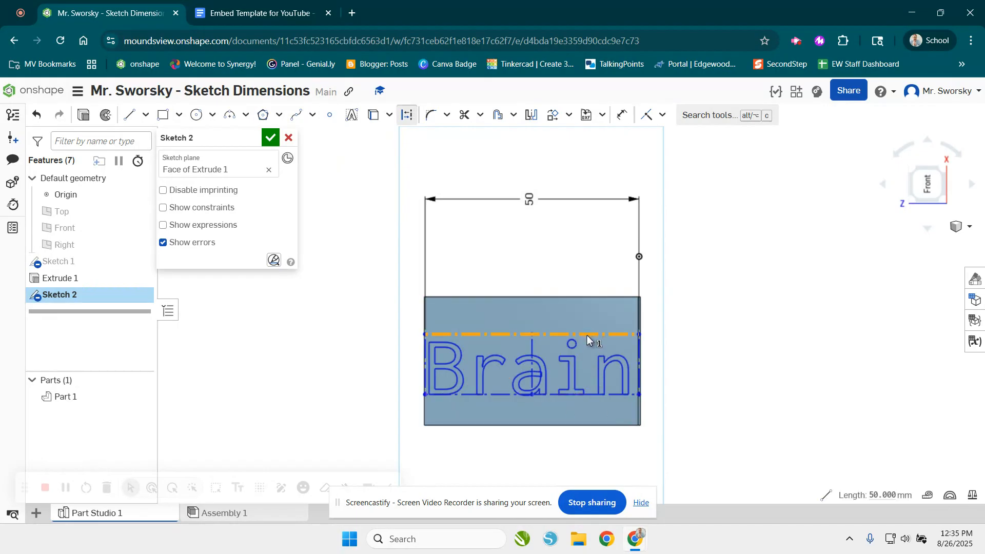
pyautogui.rightClick(587, 335)
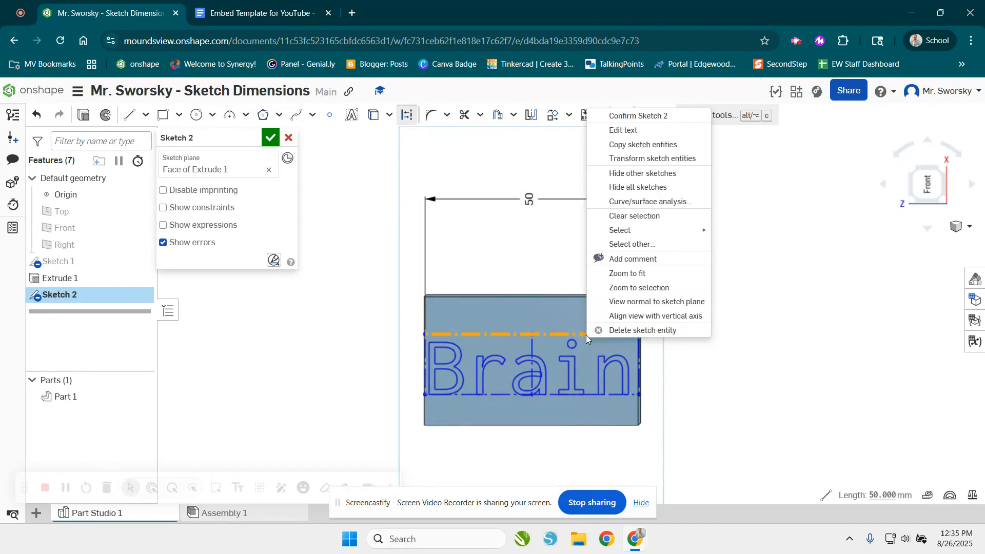
pyautogui.click(641, 129)
pyautogui.click(172, 229)
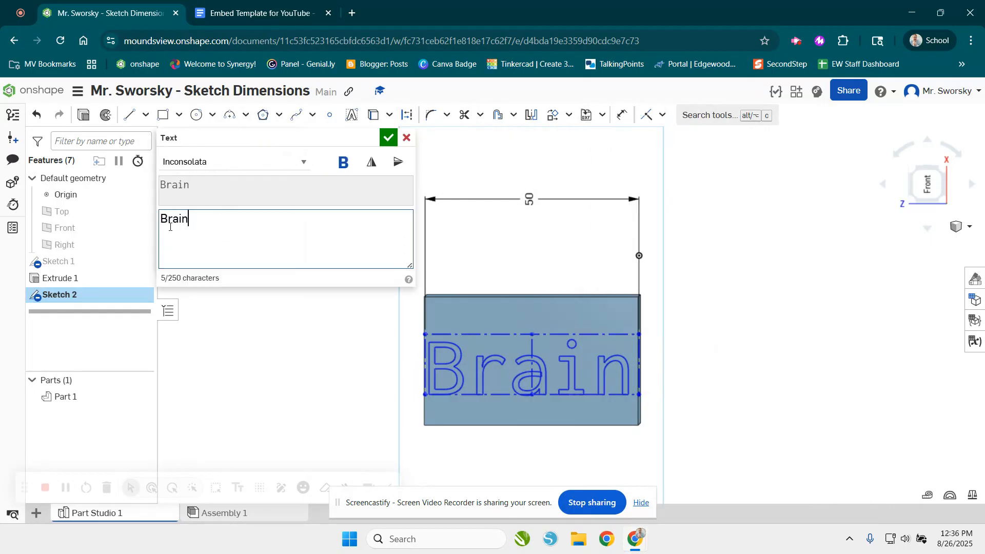
pyautogui.moveTo(181, 223); pyautogui.dragTo(174, 221)
pyautogui.write('ia')
# Step: Set the sketch text's font to Noto Sans in bold and accept the edit
pyautogui.click(234, 161)
pyautogui.scroll(-4, 228, 410)
pyautogui.click(254, 459)
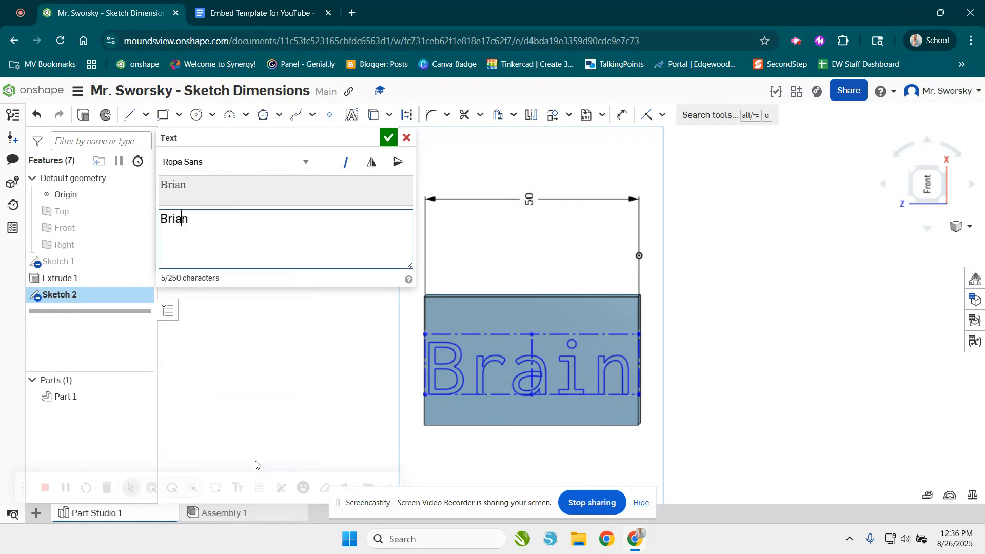
pyautogui.click(269, 171)
pyautogui.click(266, 260)
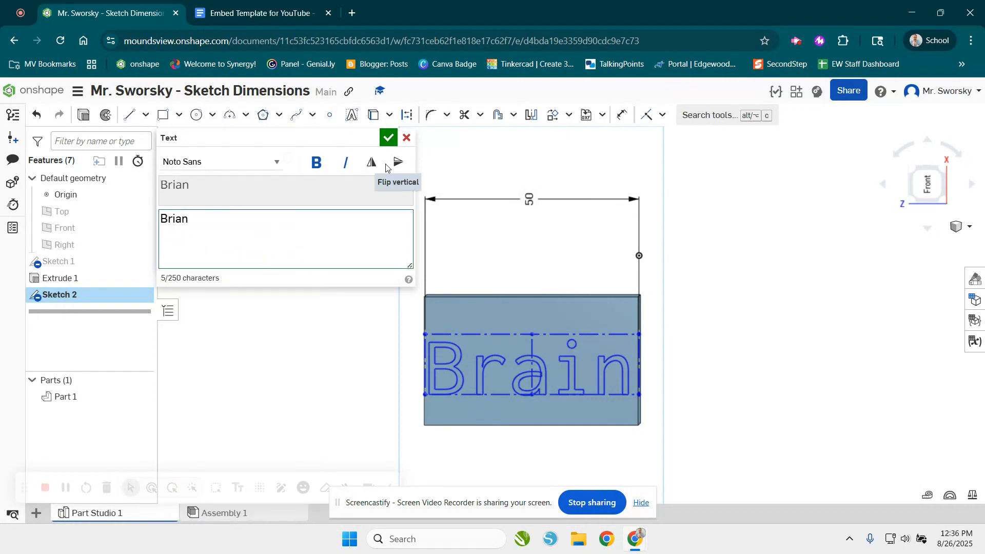
pyautogui.click(327, 164)
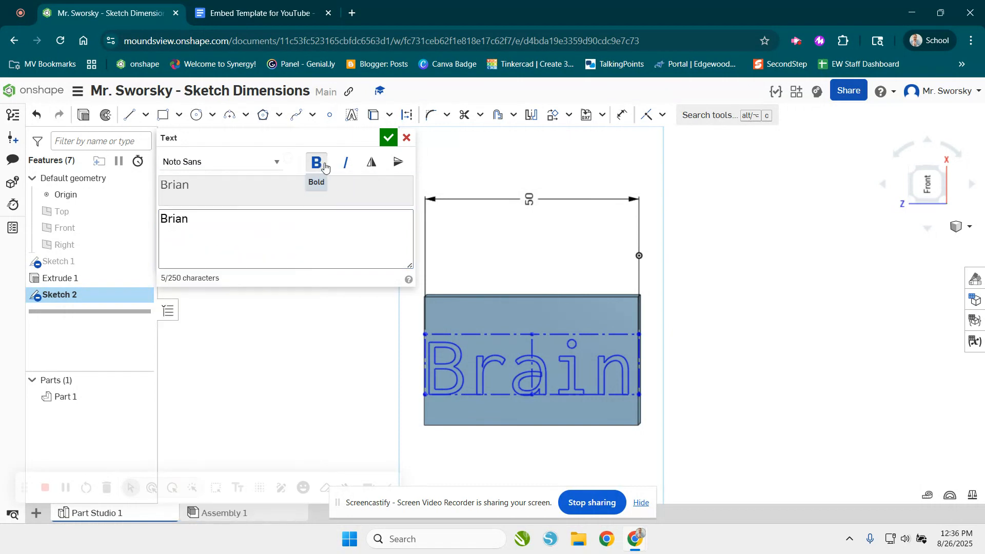
pyautogui.click(388, 137)
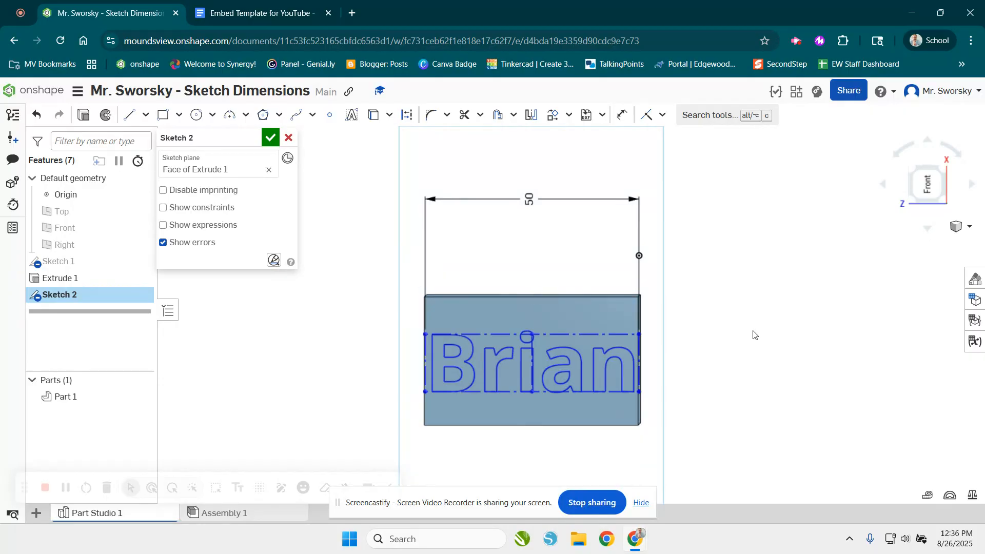
pyautogui.moveTo(761, 376); pyautogui.dragTo(765, 353, button='right')
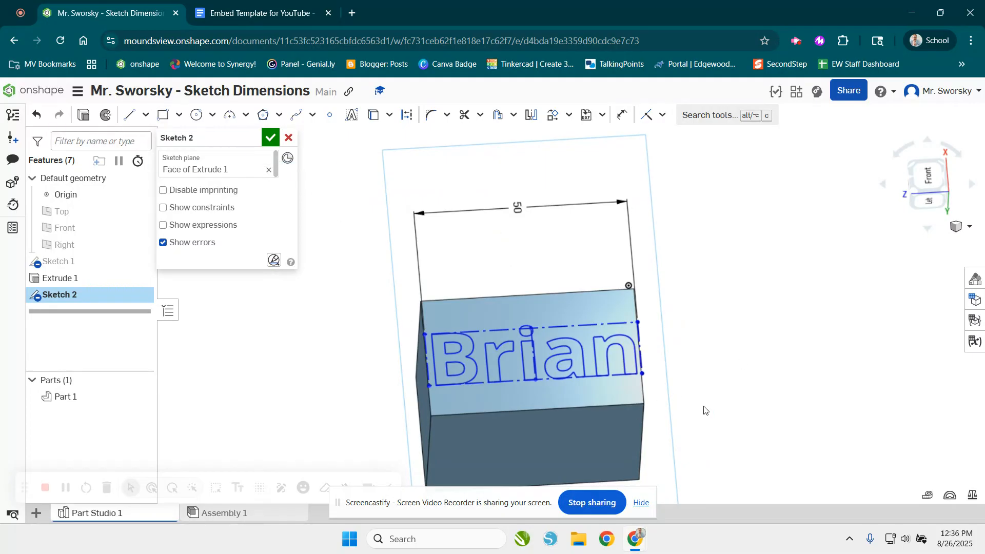
pyautogui.moveTo(738, 365); pyautogui.dragTo(743, 367, button='right')
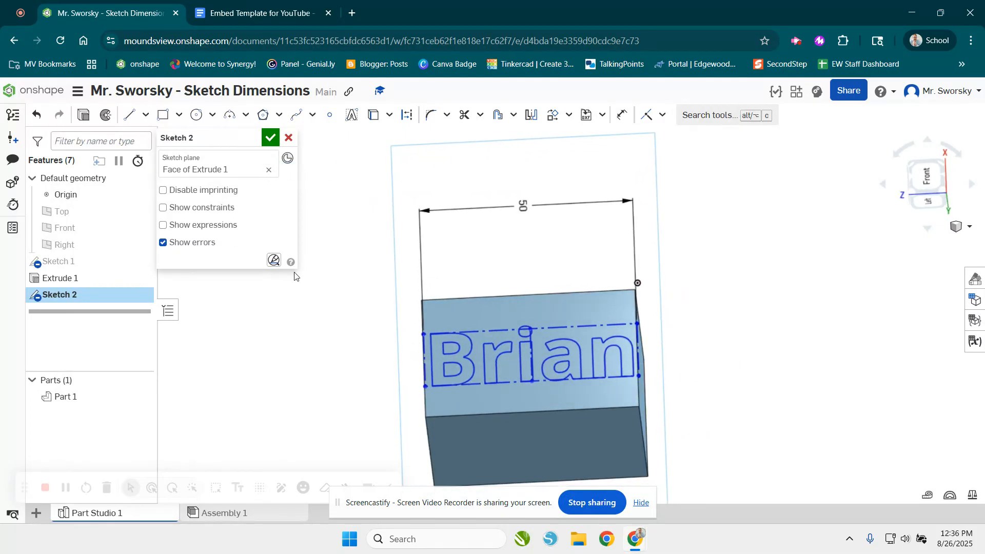
# Step: Close the text sketch and extrude all its letters 2.3 mm outward from the front face, added to the block
pyautogui.click(270, 137)
pyautogui.scroll(5, 502, 377)
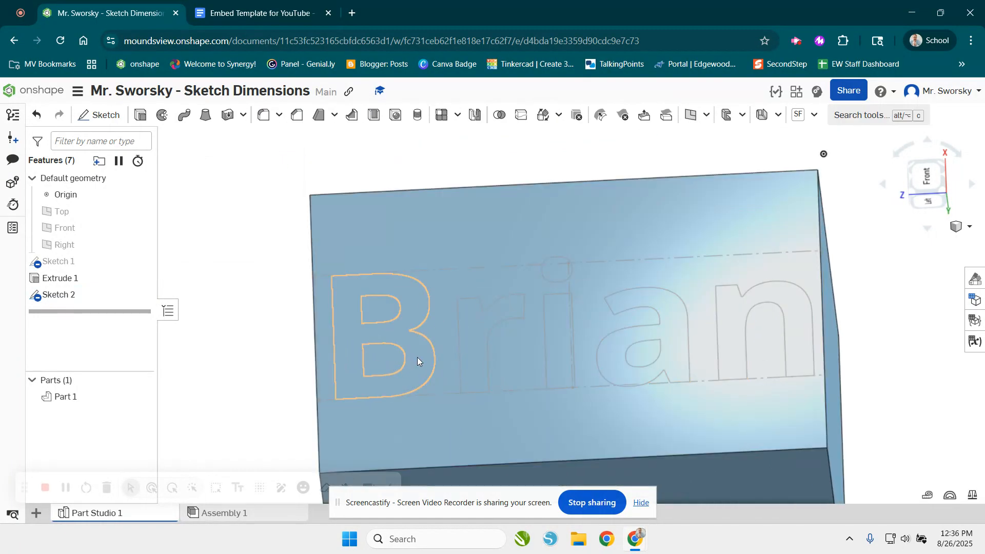
pyautogui.click(636, 349)
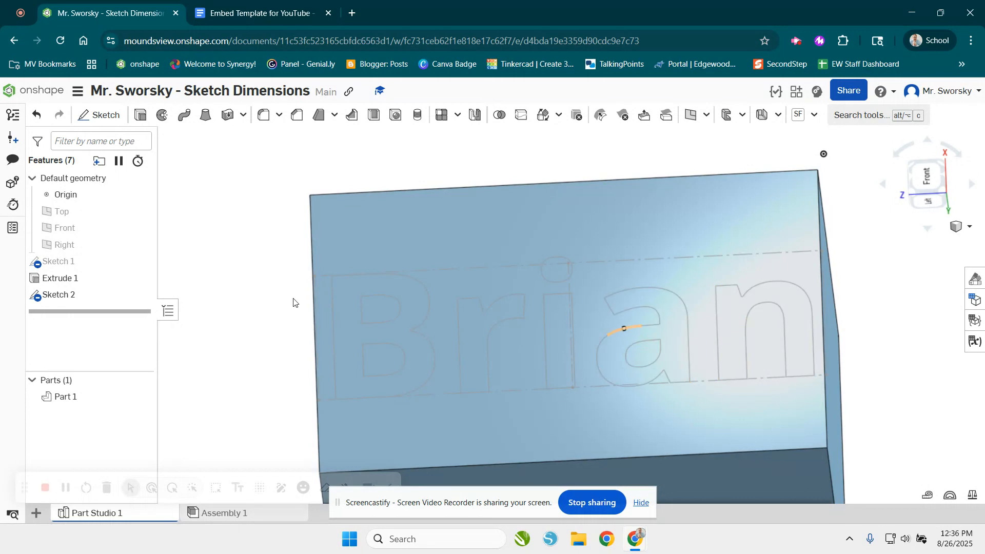
pyautogui.doubleClick(106, 293)
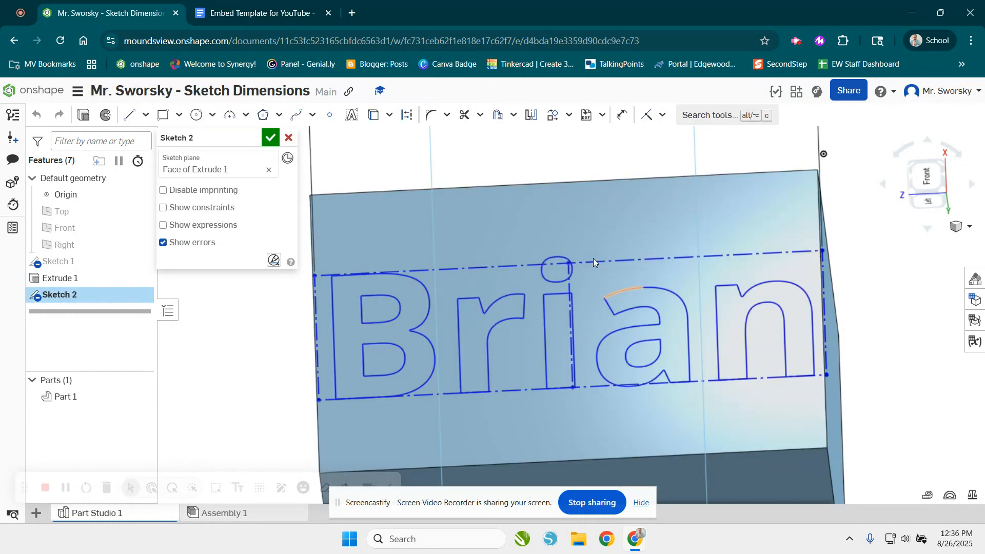
pyautogui.click(82, 116)
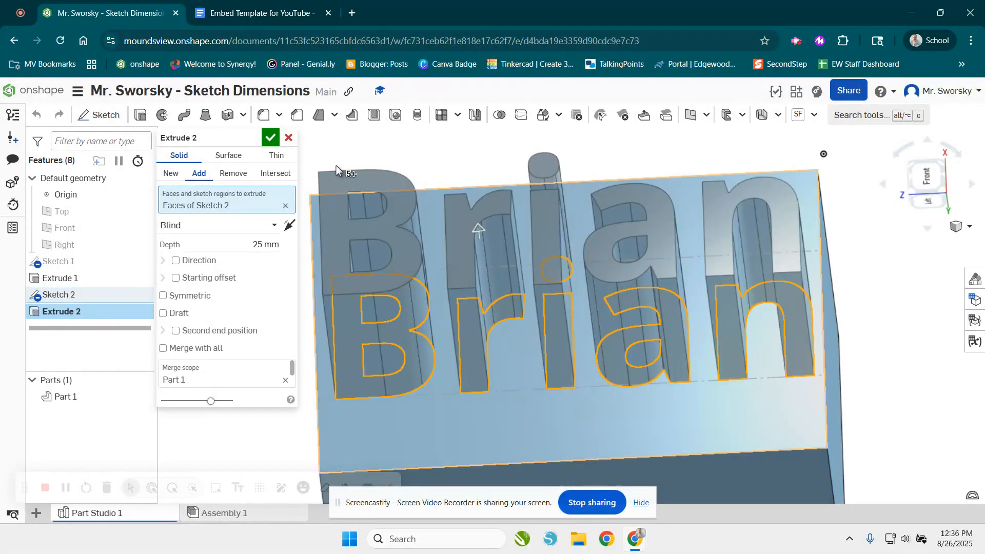
pyautogui.moveTo(620, 367); pyautogui.dragTo(525, 149, button='right')
pyautogui.moveTo(515, 164); pyautogui.dragTo(524, 327)
pyautogui.write('2.3')
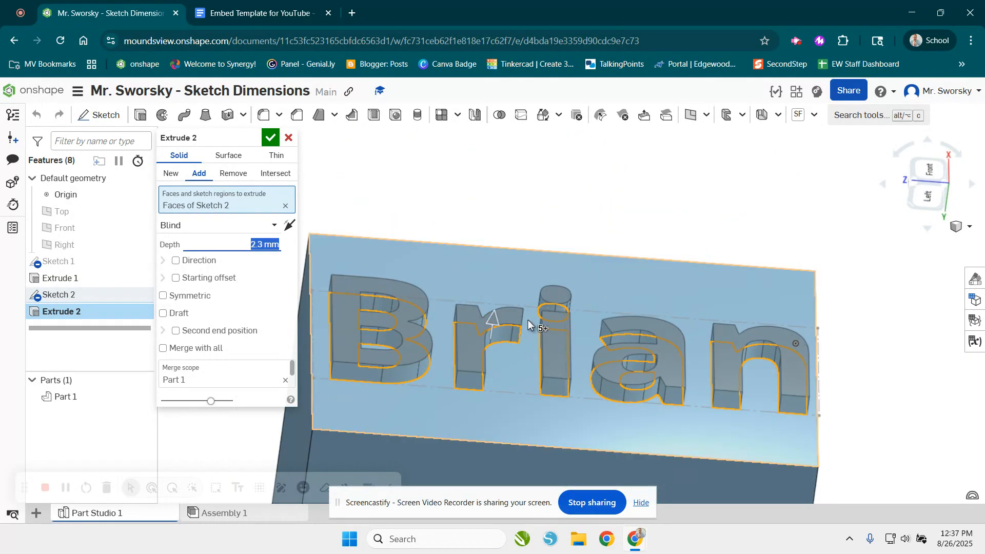
pyautogui.press('Return')
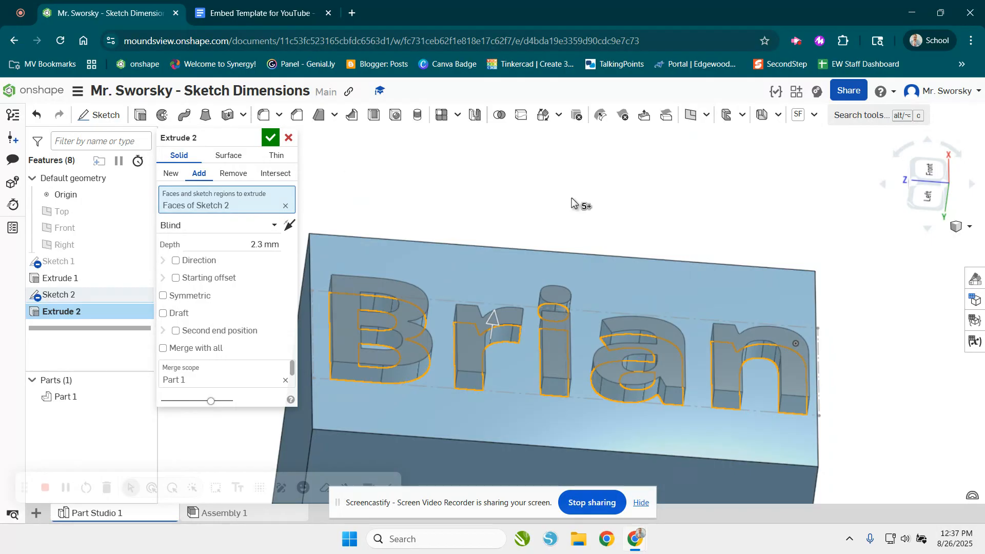
pyautogui.click(275, 133)
# Step: Change the letters' extrusion to Remove and cut them 1.5 mm deep into the block's front face
pyautogui.moveTo(584, 214); pyautogui.dragTo(512, 269, button='right')
pyautogui.doubleClick(72, 313)
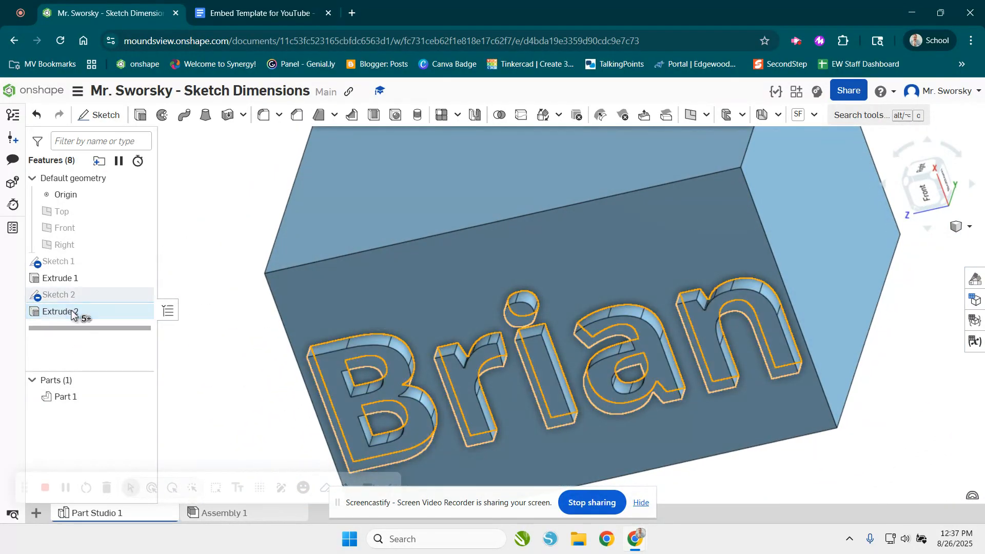
pyautogui.click(226, 174)
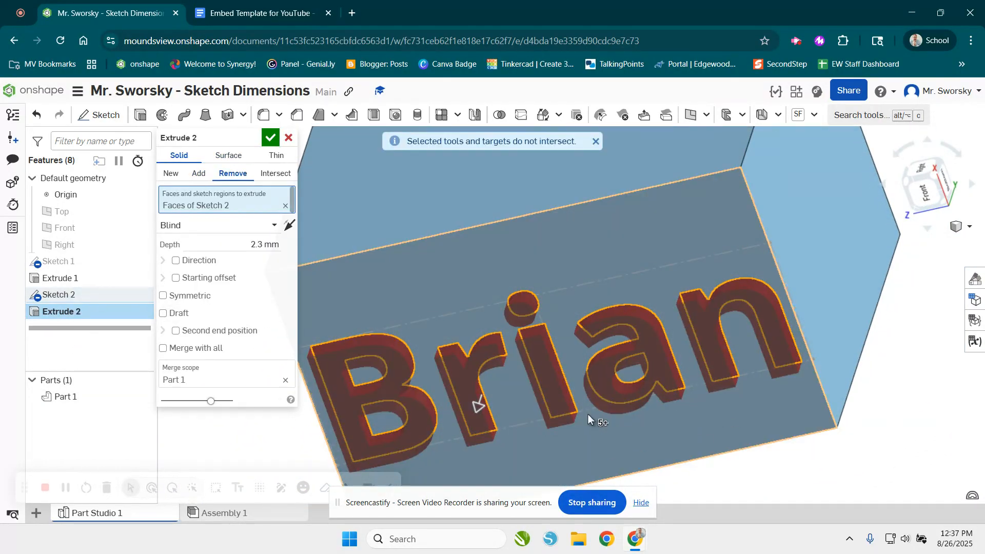
pyautogui.moveTo(596, 414); pyautogui.dragTo(477, 346, button='right')
pyautogui.moveTo(472, 344); pyautogui.dragTo(484, 386)
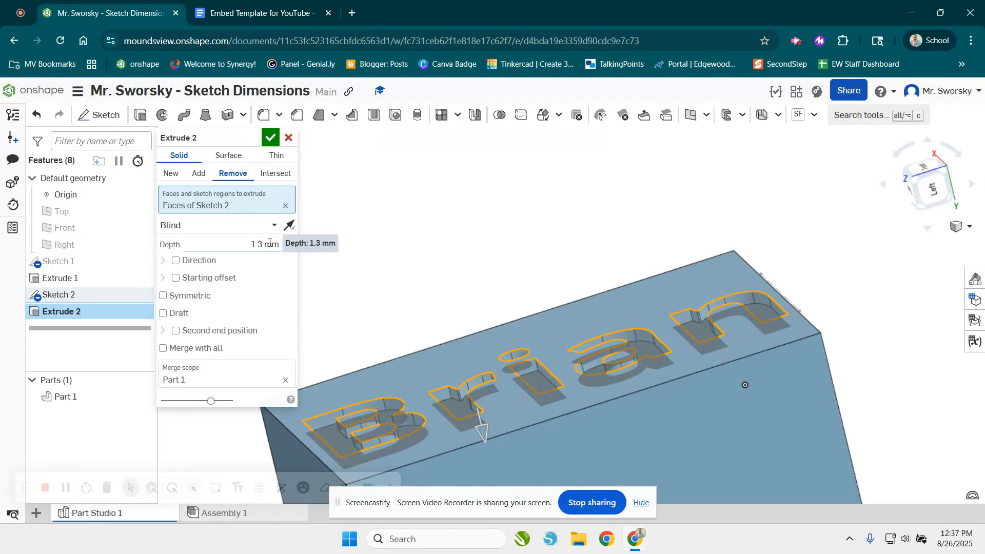
pyautogui.write('1.5')
pyautogui.press('Return')
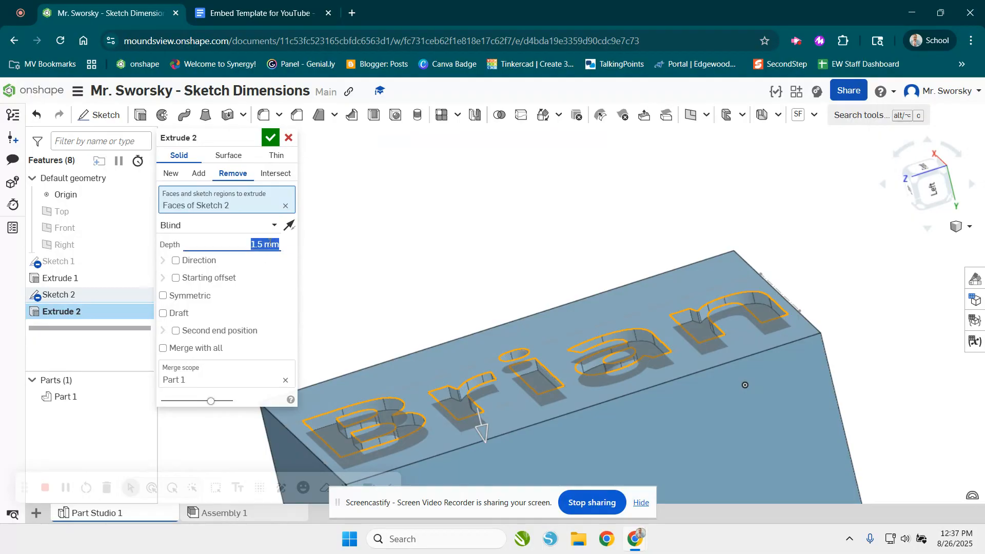
pyautogui.click(271, 138)
pyautogui.moveTo(641, 359); pyautogui.dragTo(724, 270, button='right')
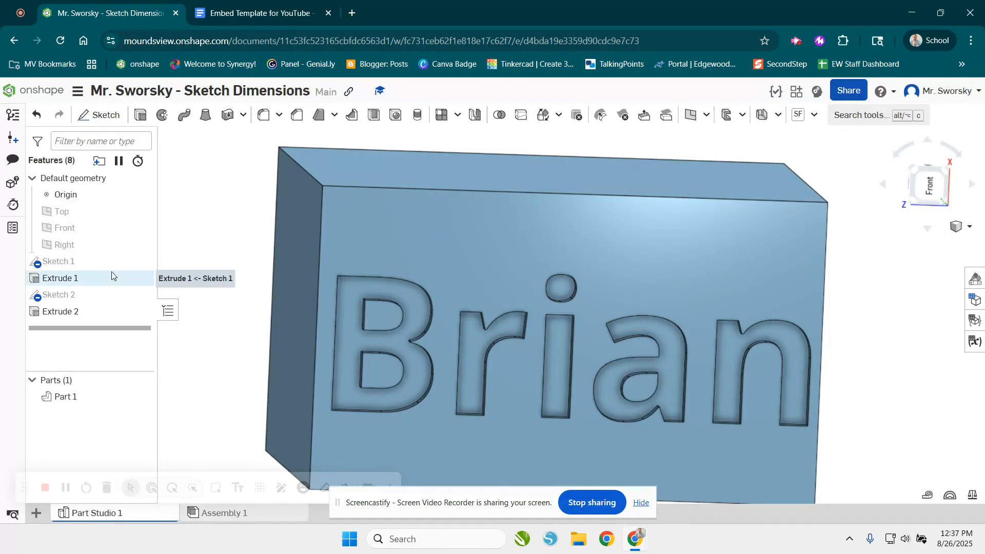
# Step: Reopen the text sketch, retype the first name in all capitals, and make the text italic
pyautogui.doubleClick(81, 295)
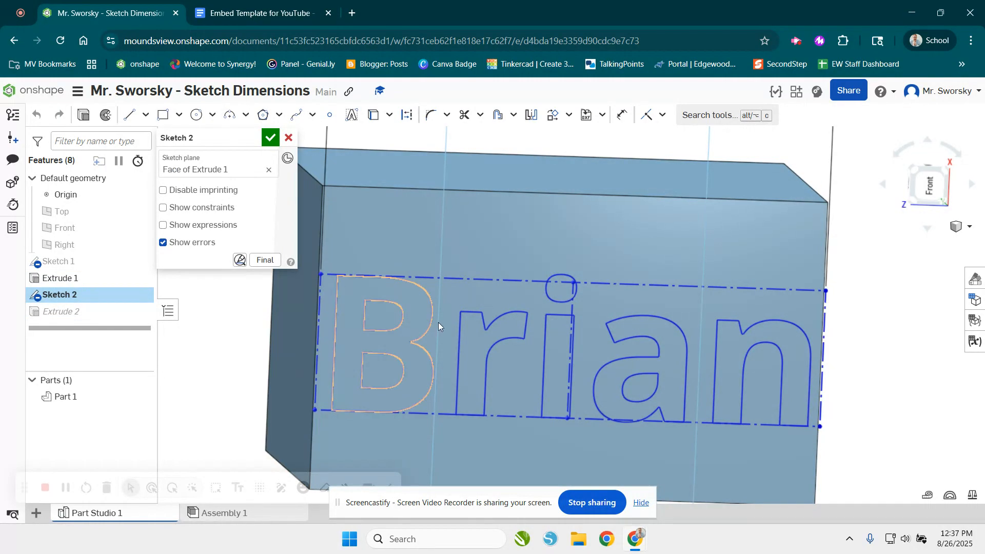
pyautogui.rightClick(498, 278)
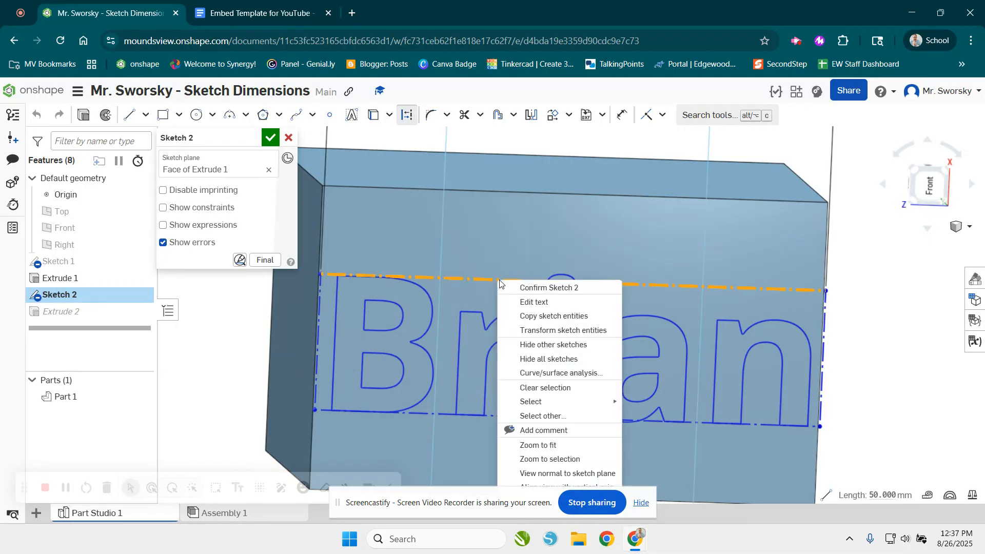
pyautogui.click(564, 304)
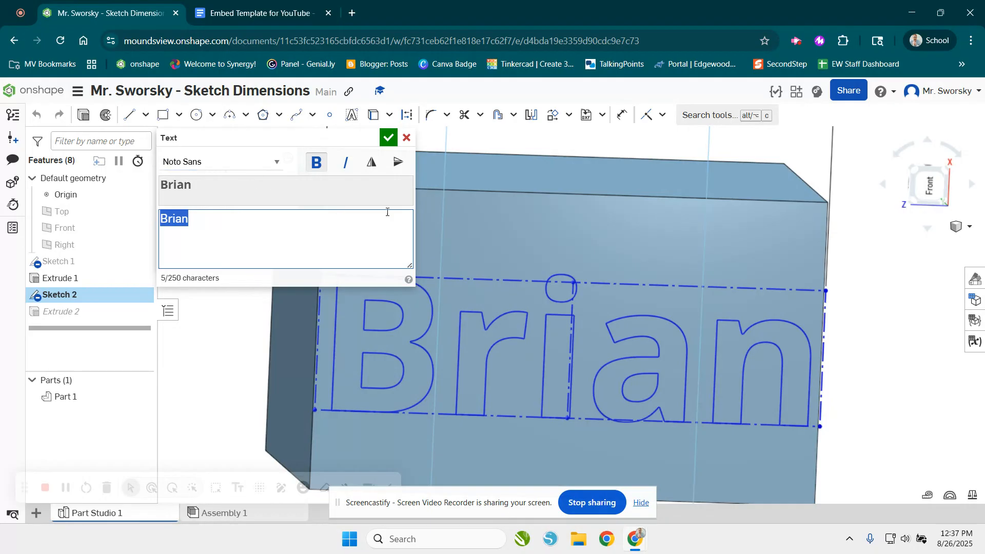
pyautogui.write('BRIAN')
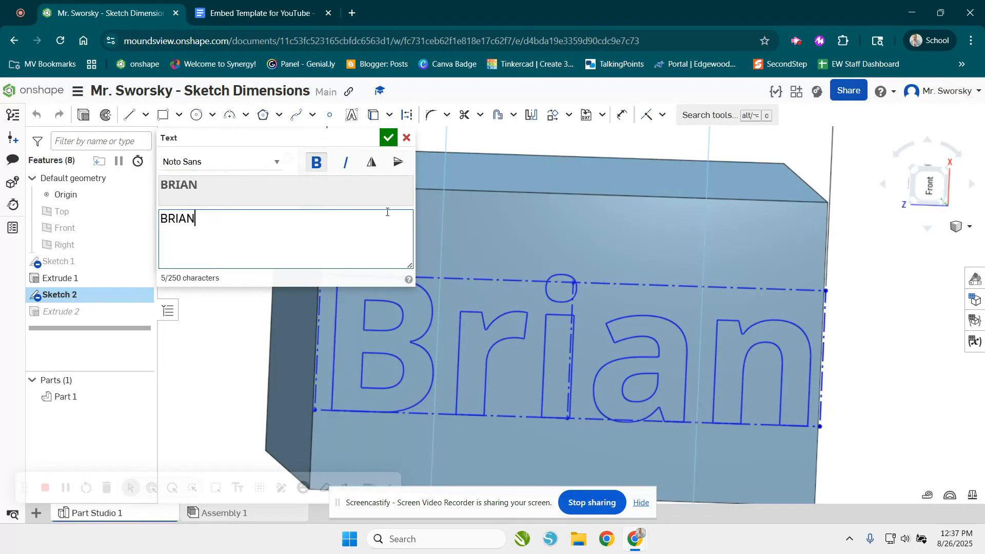
pyautogui.click(345, 162)
pyautogui.click(388, 143)
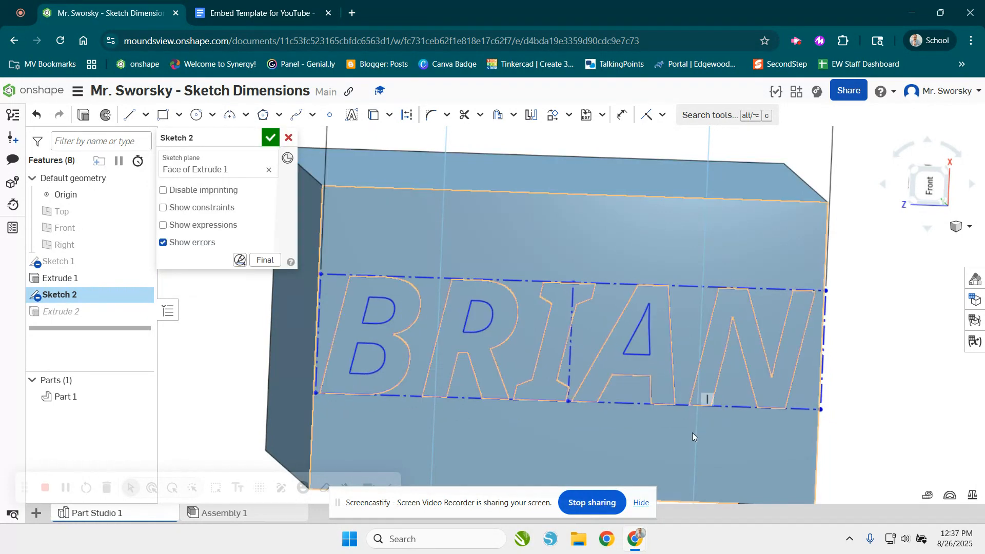
# Step: Move the text frame up close to the front face's upper edge and accept the sketch
pyautogui.scroll(3, 718, 444)
pyautogui.moveTo(774, 233); pyautogui.dragTo(732, 301, button='middle')
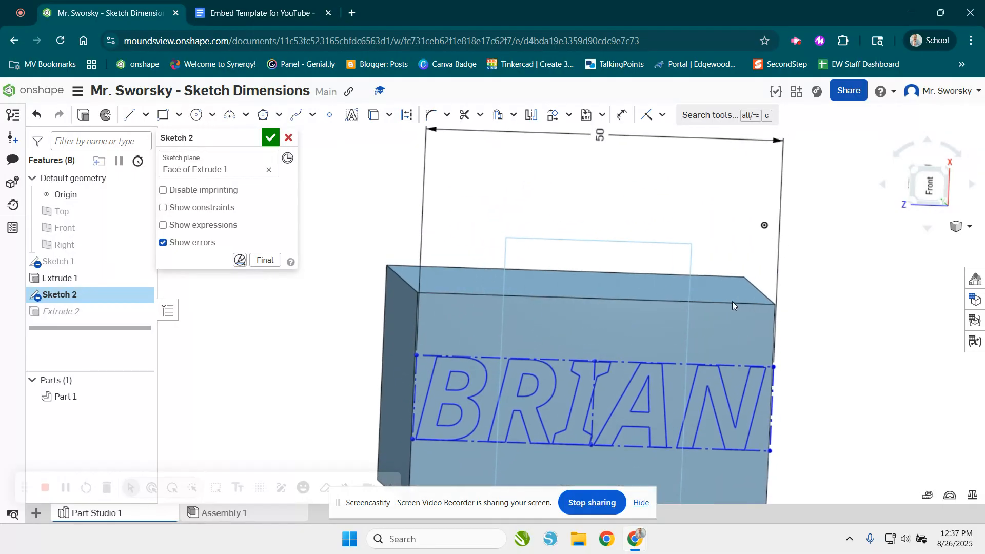
pyautogui.click(672, 364)
pyautogui.press('Delete')
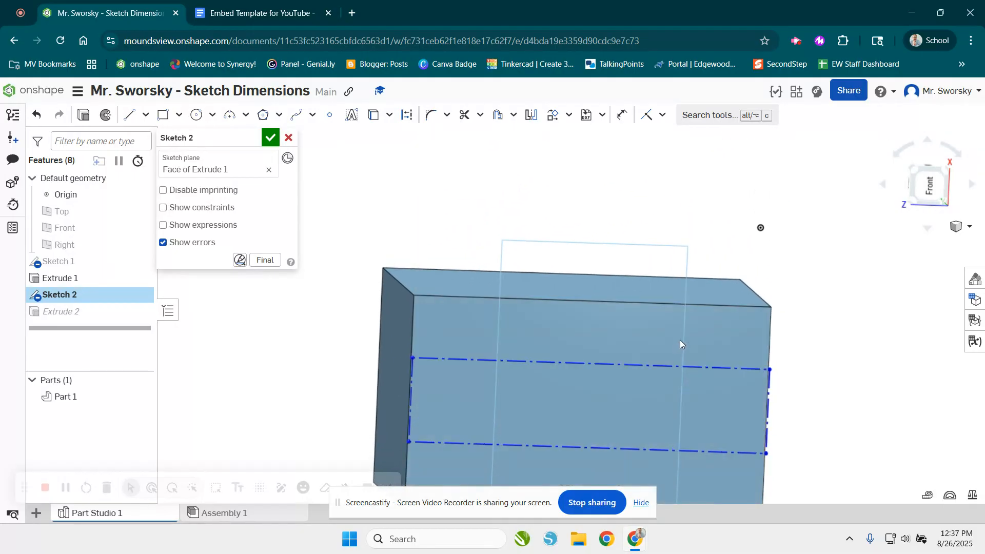
pyautogui.hotkey('ctrl', 'z')
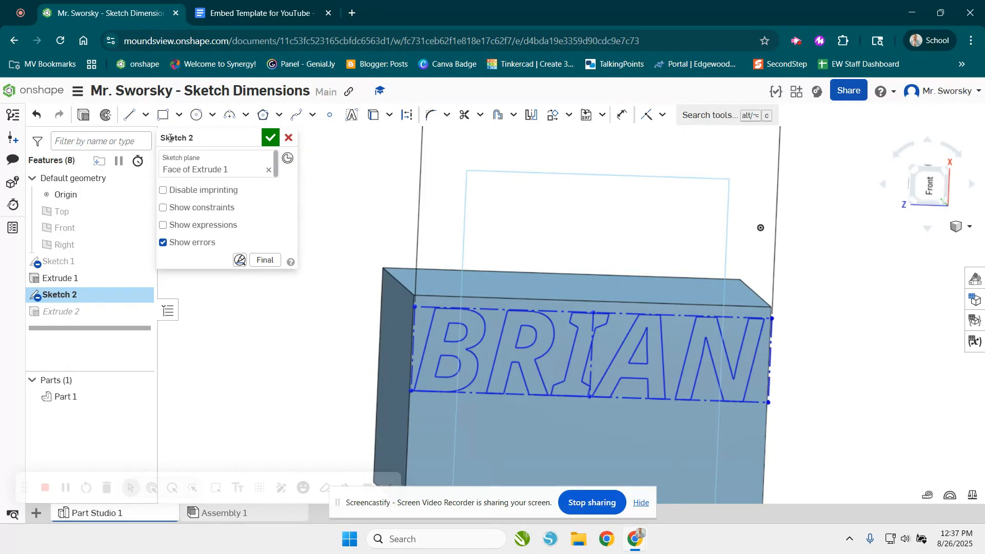
pyautogui.click(271, 138)
pyautogui.moveTo(446, 491)
pyautogui.mouseDown(button='right')
pyautogui.moveTo(401, 384)
pyautogui.moveTo(408, 395)
pyautogui.mouseUp(button='right')
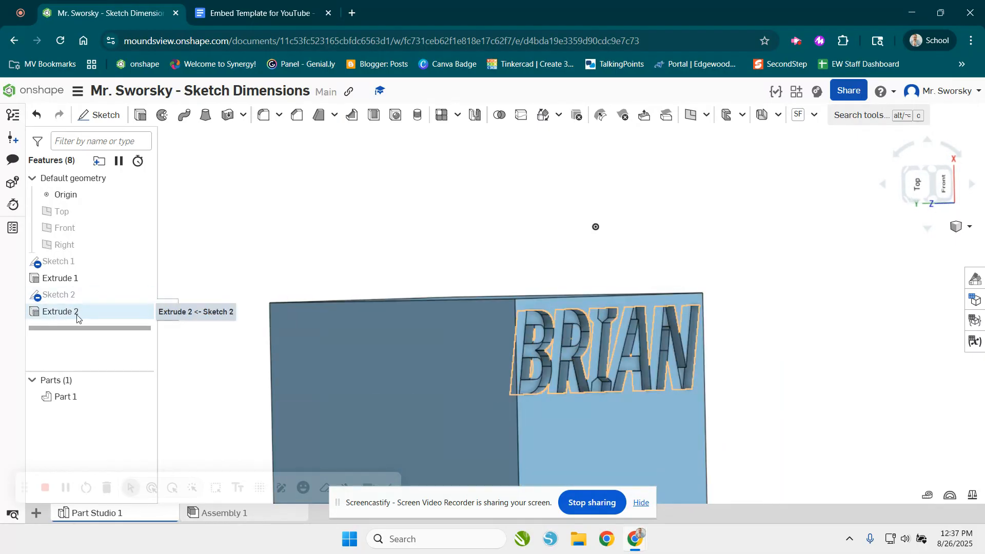
pyautogui.moveTo(436, 252); pyautogui.dragTo(381, 273, button='right')
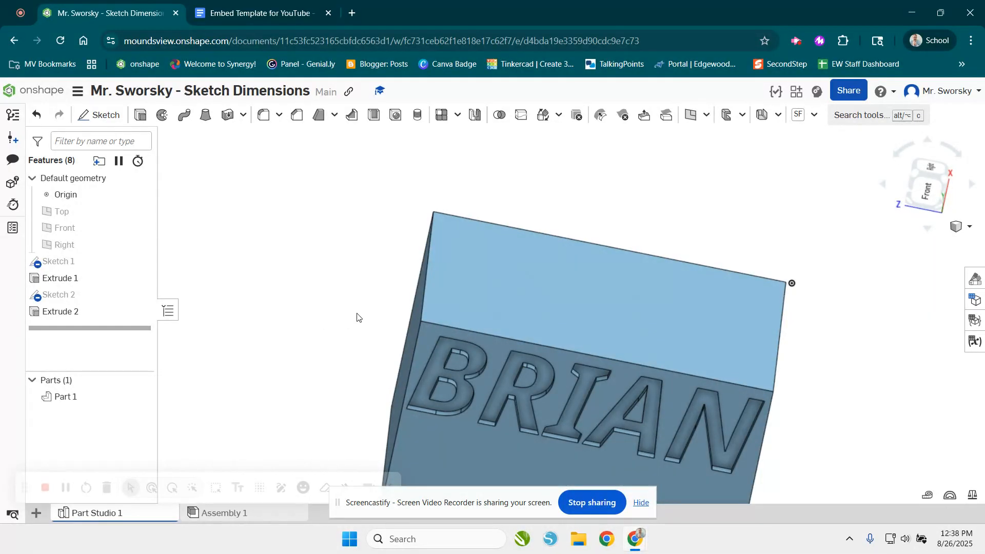
pyautogui.moveTo(384, 355); pyautogui.dragTo(585, 410, button='right')
# Step: Set the text frame's width to 30 mm, move it to the front face's upper-left corner, and accept the sketch
pyautogui.doubleClick(62, 295)
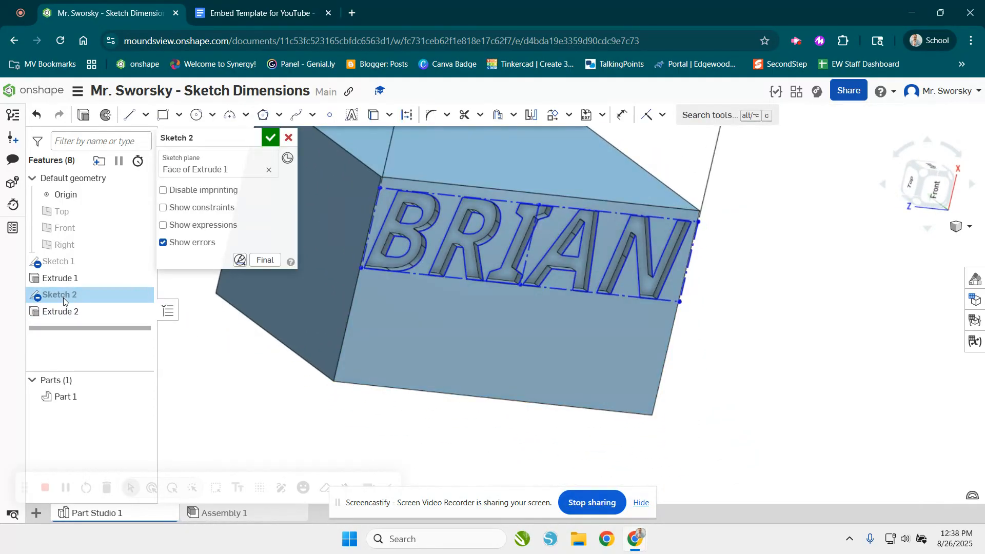
pyautogui.moveTo(510, 341)
pyautogui.mouseDown(button='right')
pyautogui.moveTo(533, 443)
pyautogui.moveTo(589, 427)
pyautogui.moveTo(496, 358)
pyautogui.moveTo(545, 459)
pyautogui.moveTo(535, 182)
pyautogui.mouseUp(button='right')
pyautogui.moveTo(524, 392)
pyautogui.mouseDown(button='right')
pyautogui.moveTo(481, 288)
pyautogui.moveTo(537, 369)
pyautogui.mouseUp(button='right')
pyautogui.doubleClick(530, 152)
pyautogui.write('30')
pyautogui.press('Return')
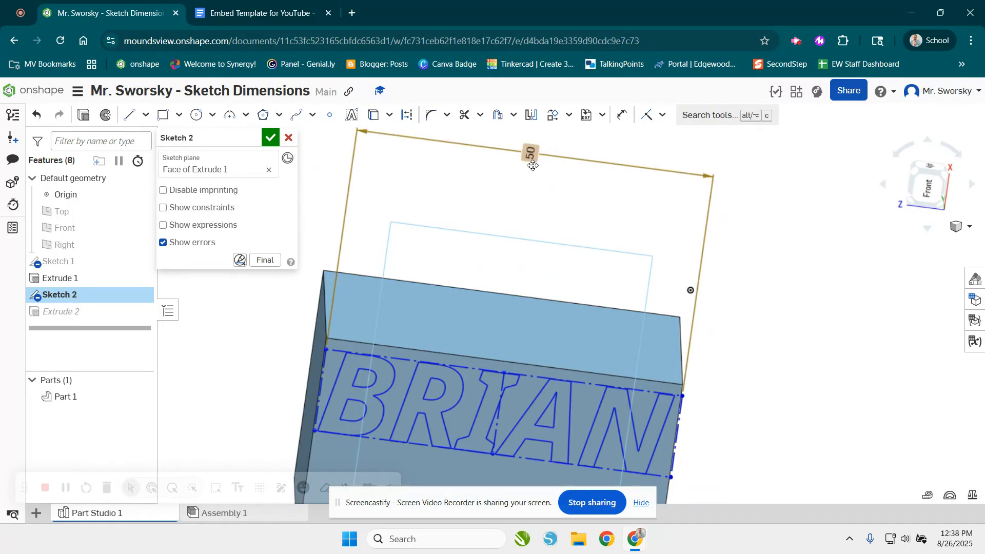
pyautogui.moveTo(558, 344); pyautogui.dragTo(534, 397)
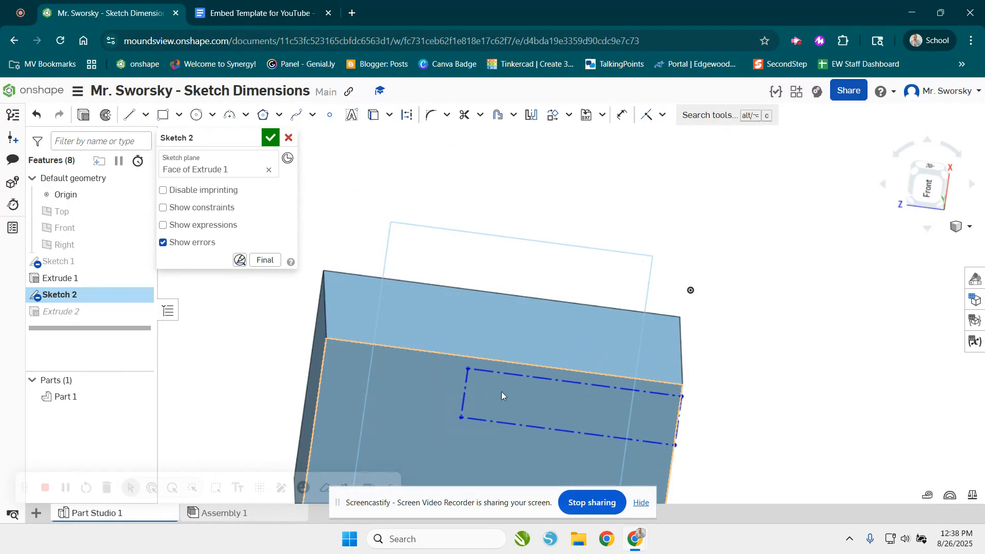
pyautogui.moveTo(463, 395); pyautogui.dragTo(328, 381)
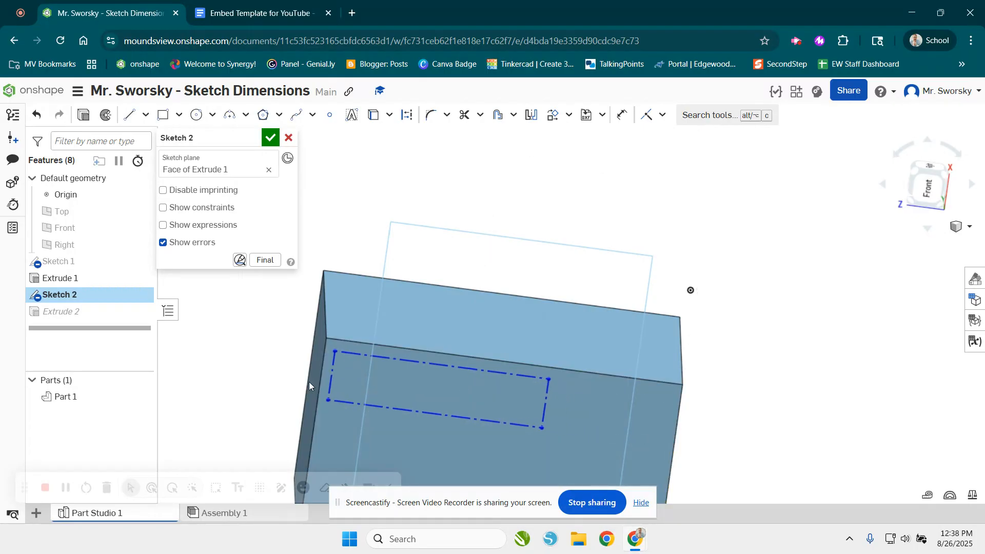
pyautogui.click(270, 137)
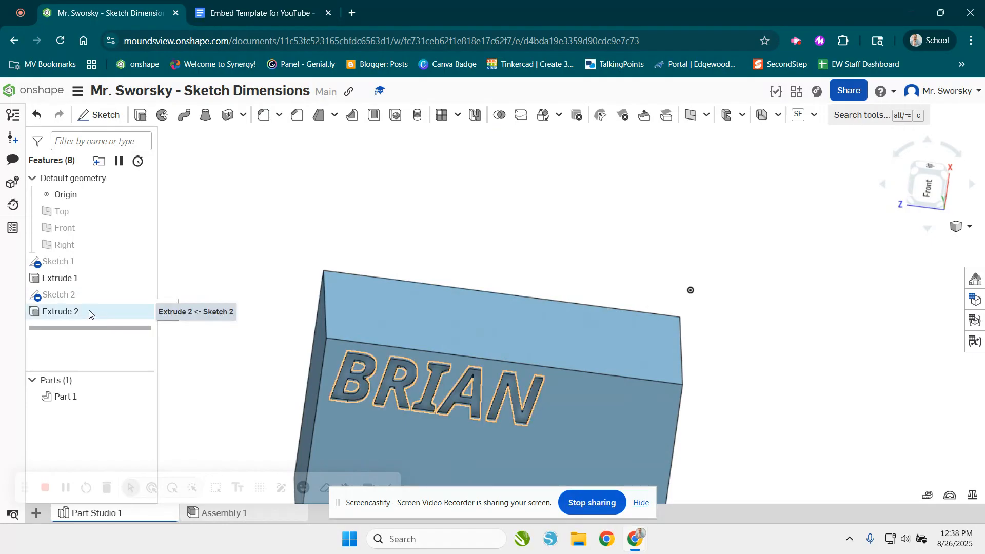
# Step: Set the text frame's width to 65 mm and move it over the front face so it overhangs both side edges
pyautogui.doubleClick(64, 295)
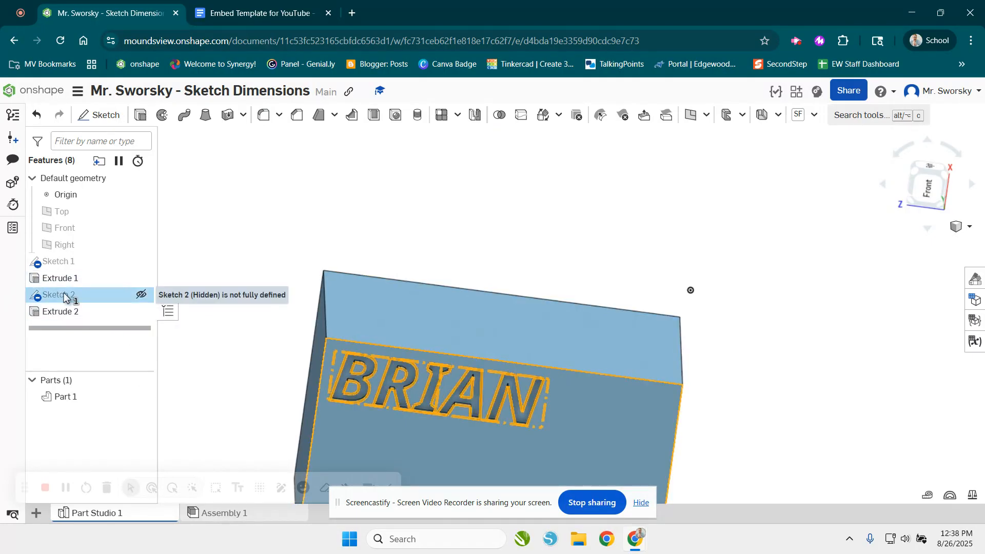
pyautogui.doubleClick(469, 144)
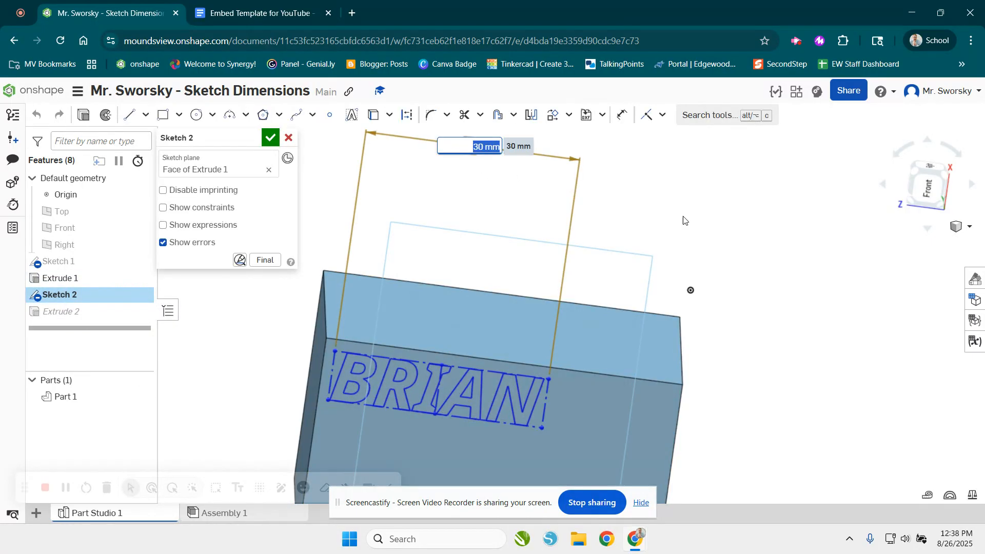
pyautogui.write('65')
pyautogui.press('Return')
pyautogui.scroll(-3, 841, 287)
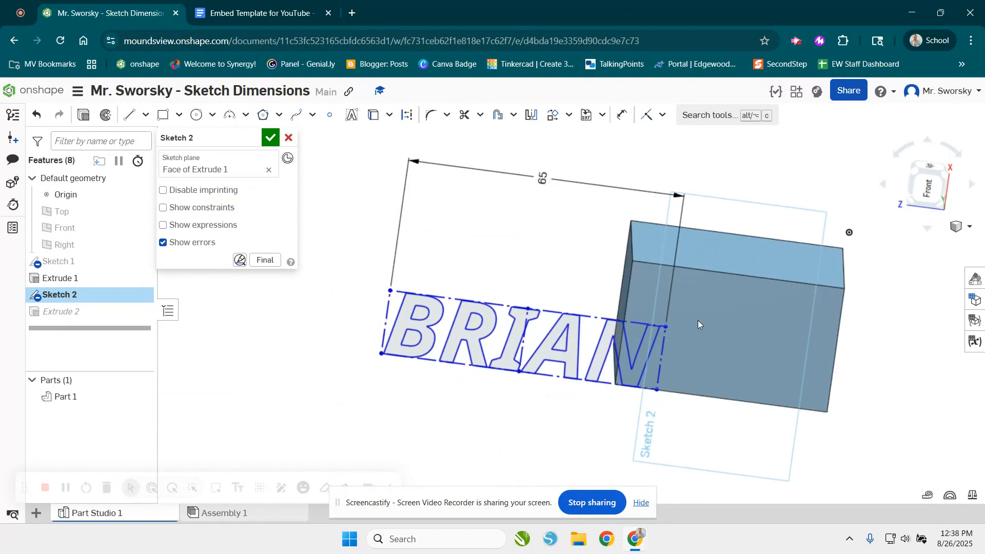
pyautogui.moveTo(694, 321); pyautogui.dragTo(681, 350, button='middle')
pyautogui.moveTo(637, 367); pyautogui.dragTo(851, 392)
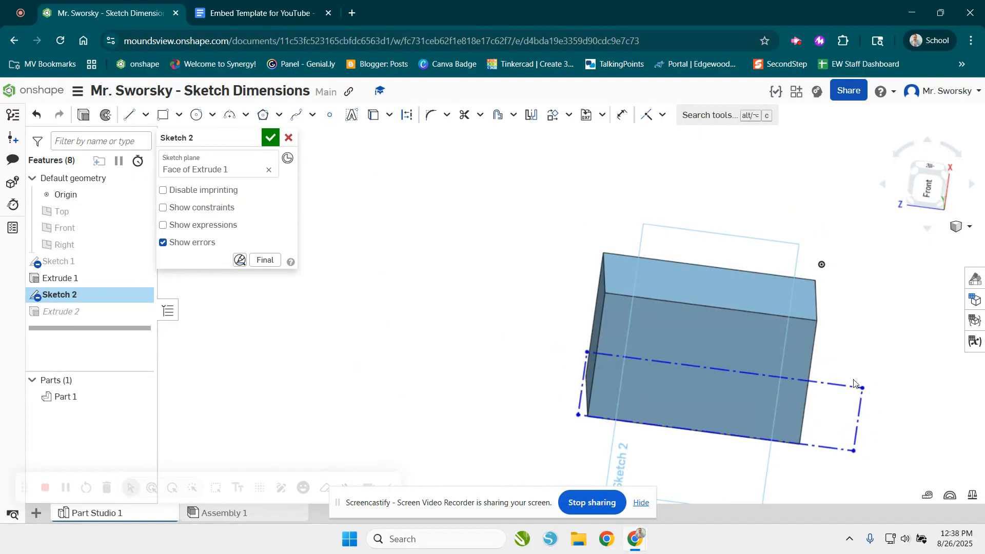
pyautogui.moveTo(715, 370); pyautogui.dragTo(733, 323)
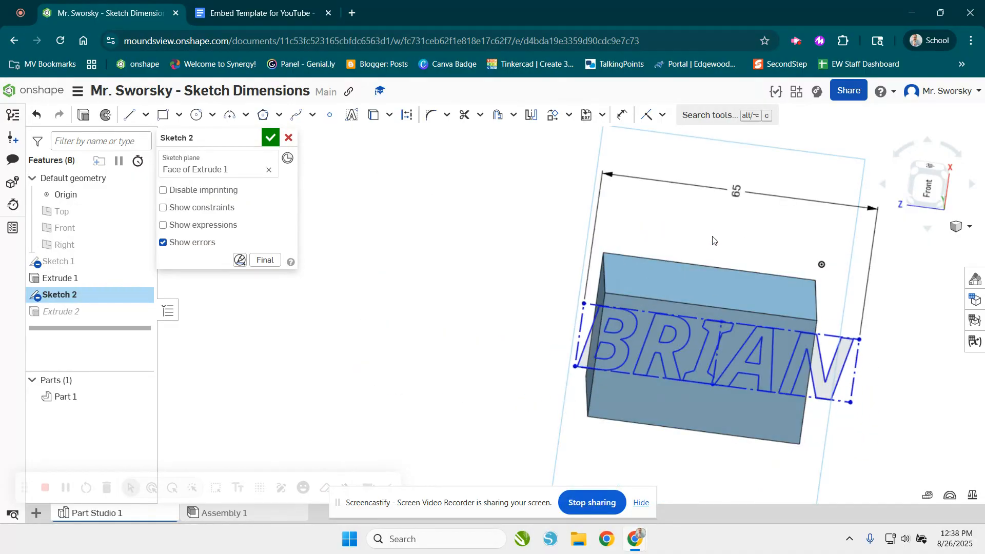
# Step: Set the text frame's width to 45 mm, move it to the middle of the front face, and accept the sketch
pyautogui.doubleClick(739, 189)
pyautogui.write('45')
pyautogui.press('Return')
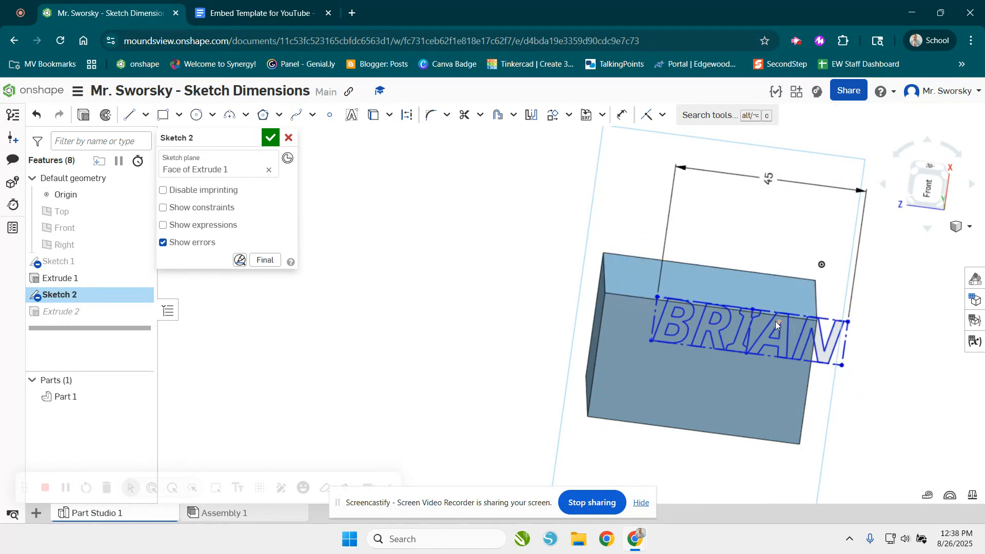
pyautogui.moveTo(770, 308); pyautogui.dragTo(764, 349)
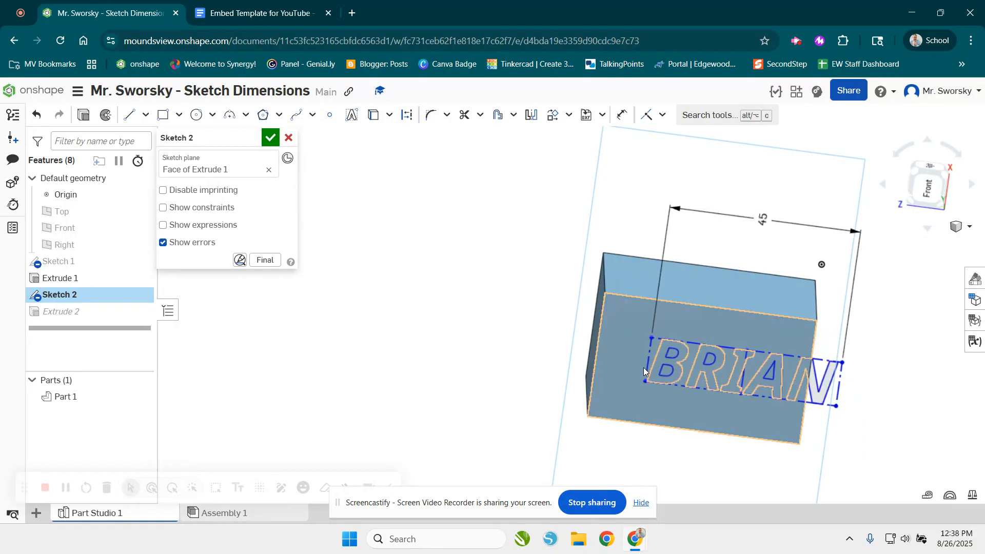
pyautogui.moveTo(642, 366); pyautogui.dragTo(604, 357)
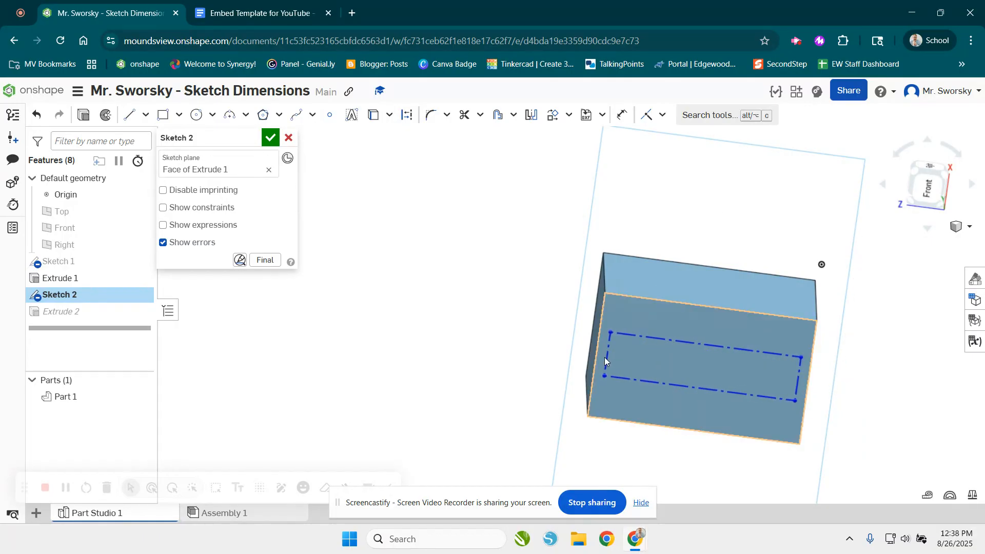
pyautogui.click(270, 138)
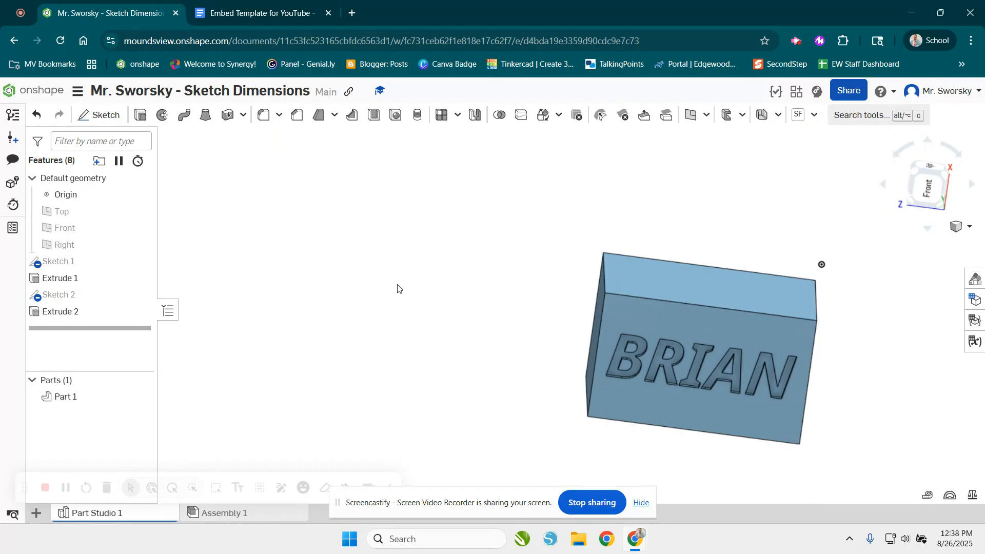
# Step: Open the sketch holding the engraved text on the block's front face for editing
pyautogui.click(60, 278)
pyautogui.keyDown('shift'); pyautogui.click(119, 290); pyautogui.keyUp('shift')
pyautogui.doubleClick(97, 294)
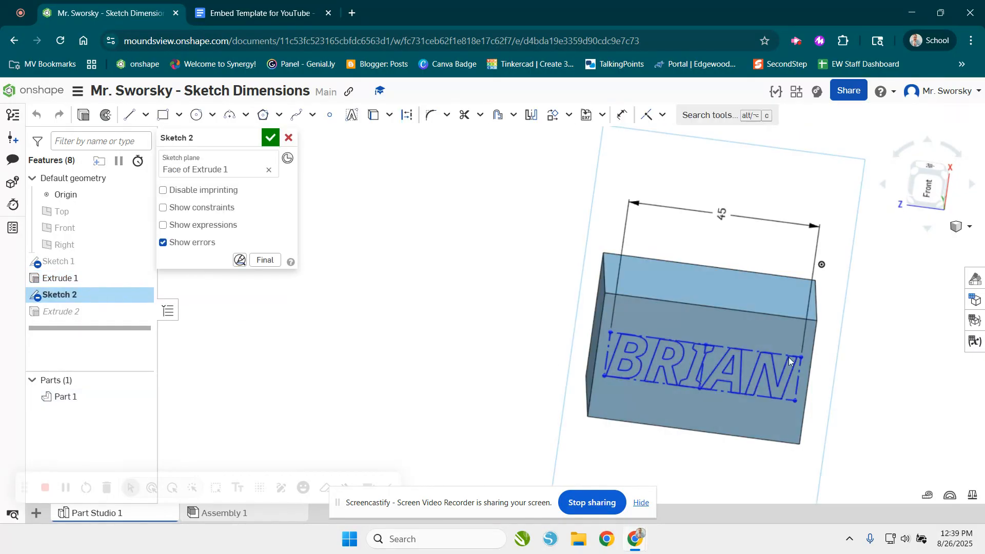
pyautogui.click(725, 346)
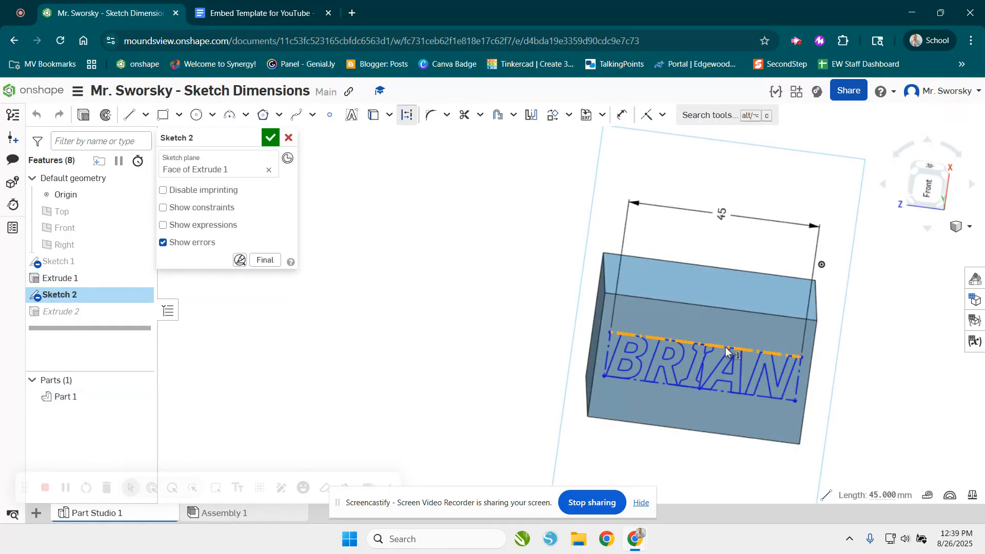
pyautogui.rightClick(725, 348)
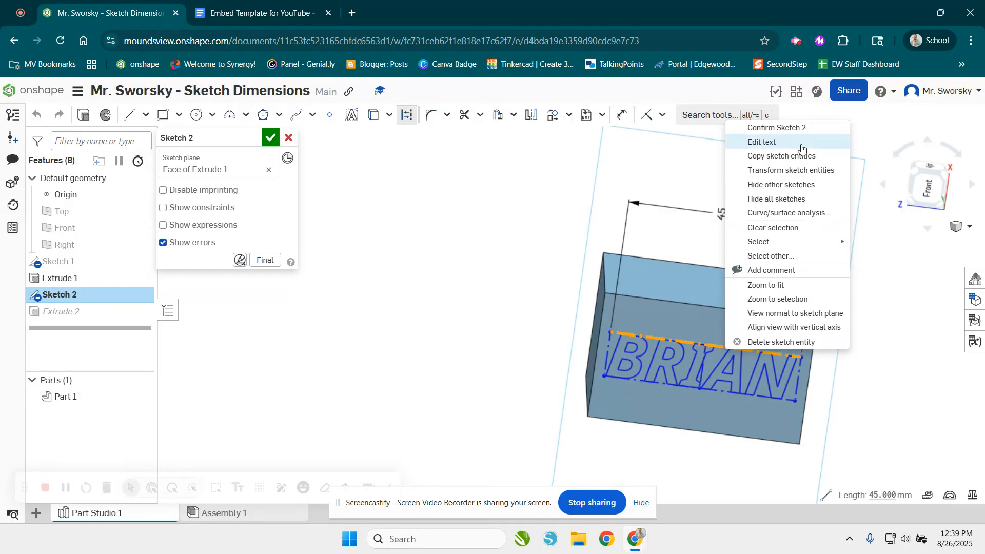
pyautogui.click(793, 170)
pyautogui.moveTo(811, 296)
pyautogui.mouseDown()
pyautogui.moveTo(859, 305)
pyautogui.moveTo(867, 328)
pyautogui.moveTo(775, 297)
pyautogui.moveTo(814, 281)
pyautogui.mouseUp()
pyautogui.click(539, 300)
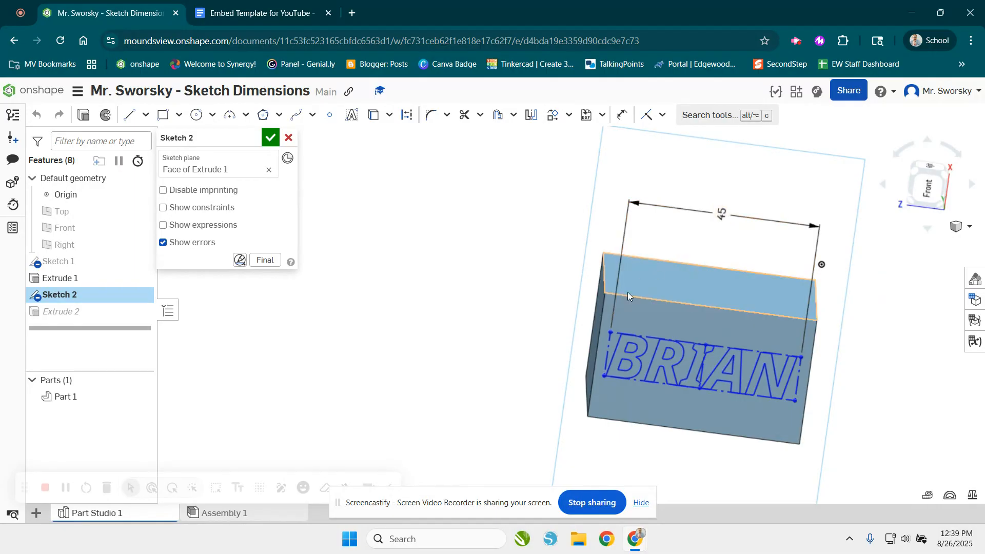
# Step: Open the text in the front-face frame for editing and accept the text settings
pyautogui.press('d')
pyautogui.rightClick(688, 342)
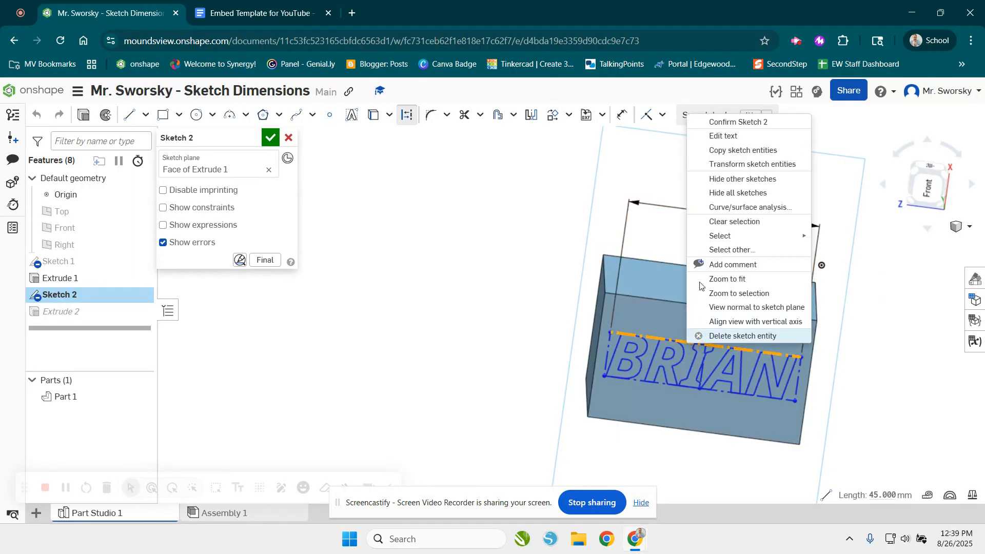
pyautogui.click(721, 134)
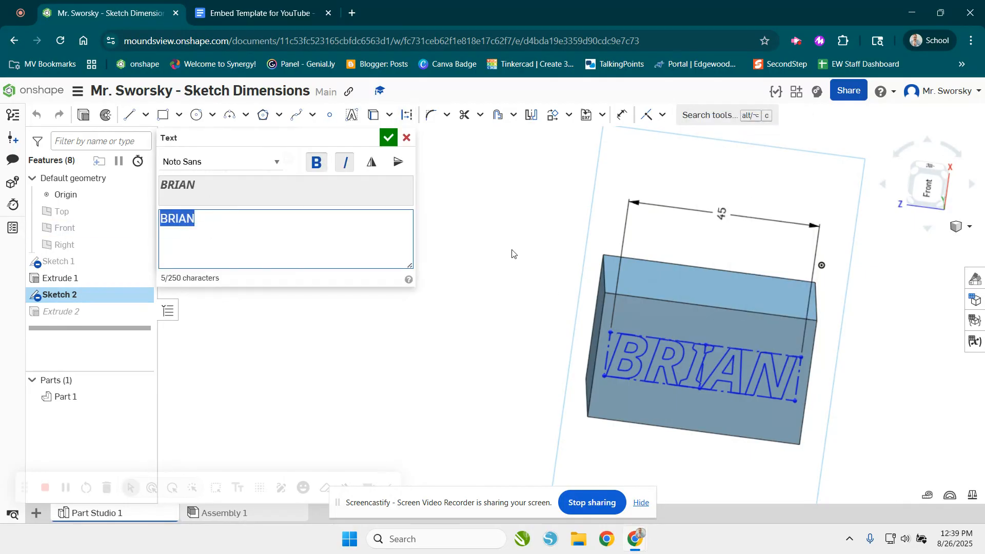
pyautogui.click(388, 137)
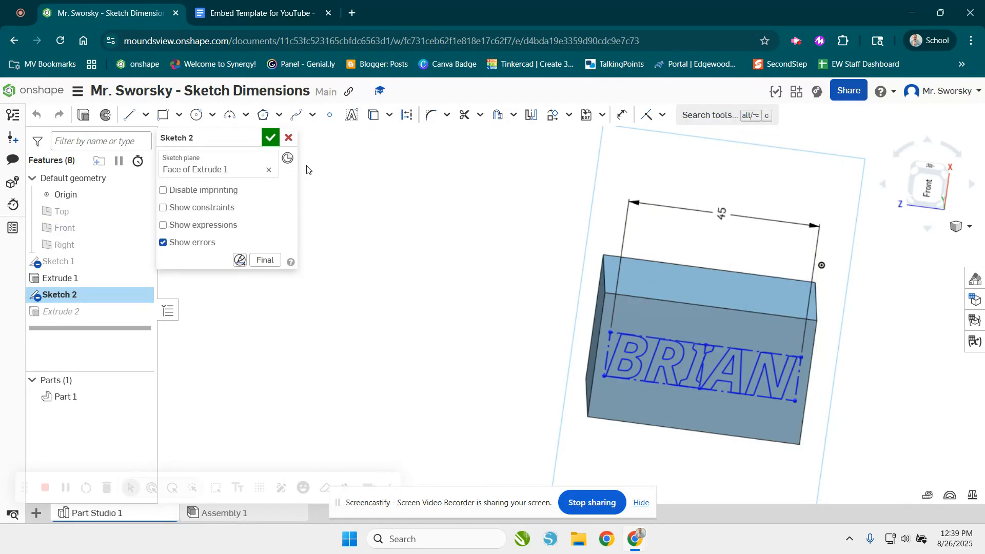